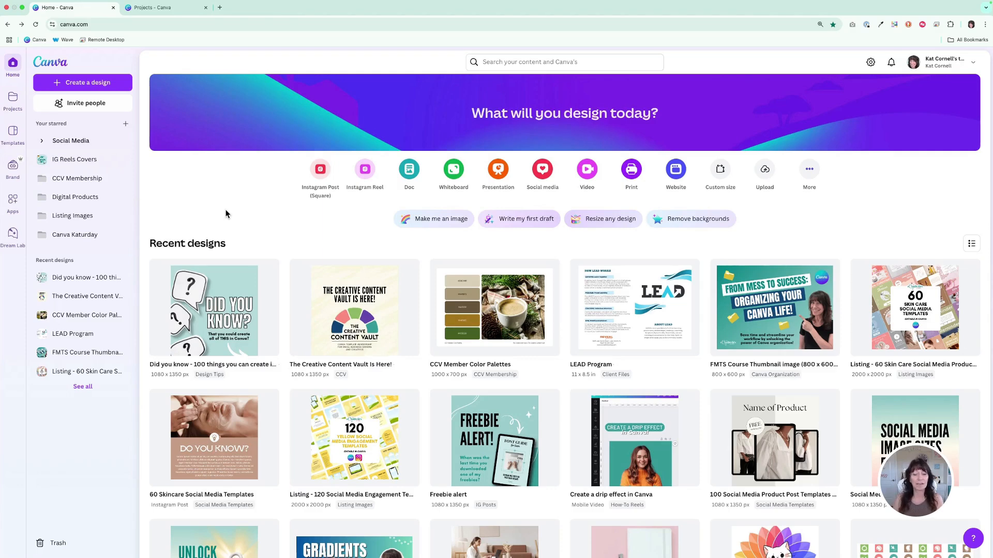
Open the "Did you know" design from the recent designs in the current browser tab, then return to the home page
{"action": "left_click", "coordinate": [217, 306]}
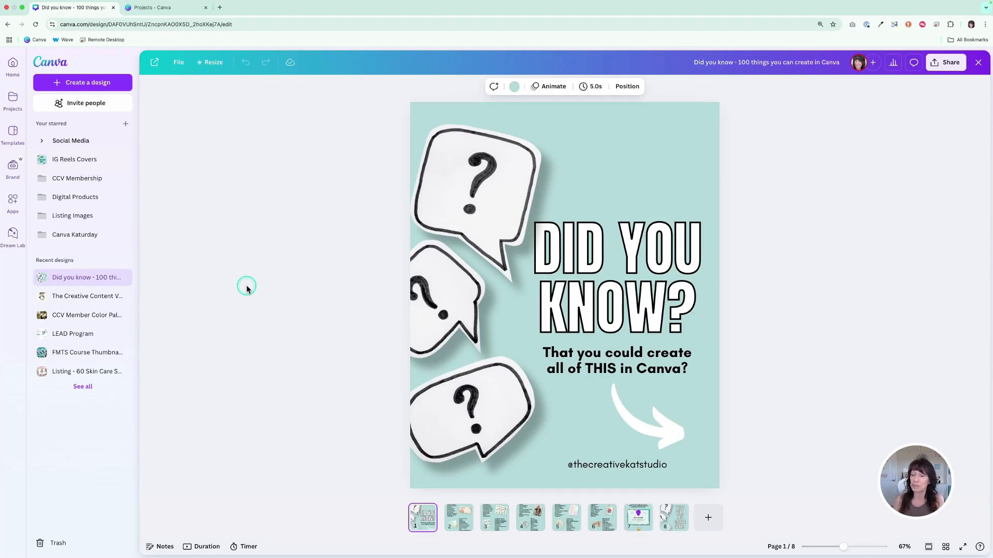
{"action": "left_click", "coordinate": [624, 149]}
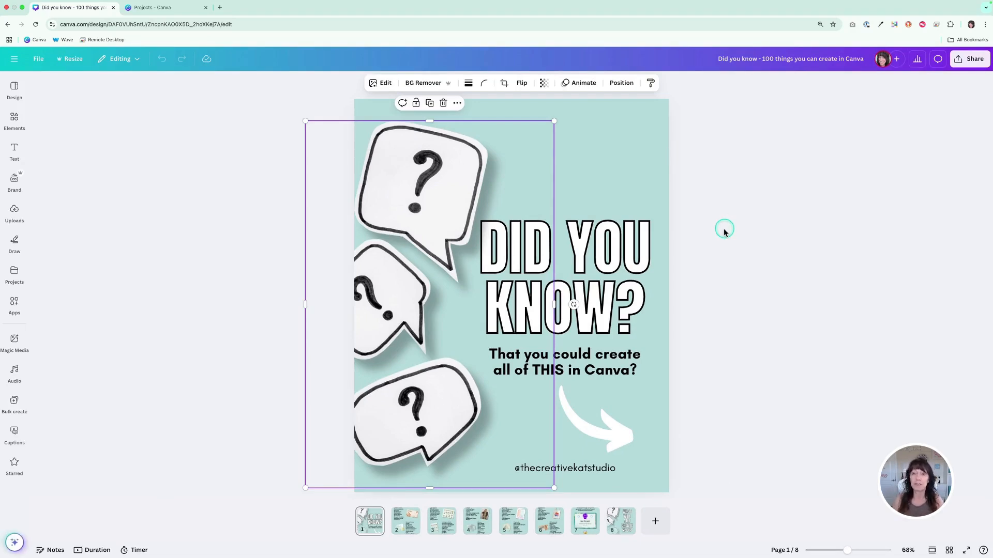
{"action": "left_click", "coordinate": [260, 293]}
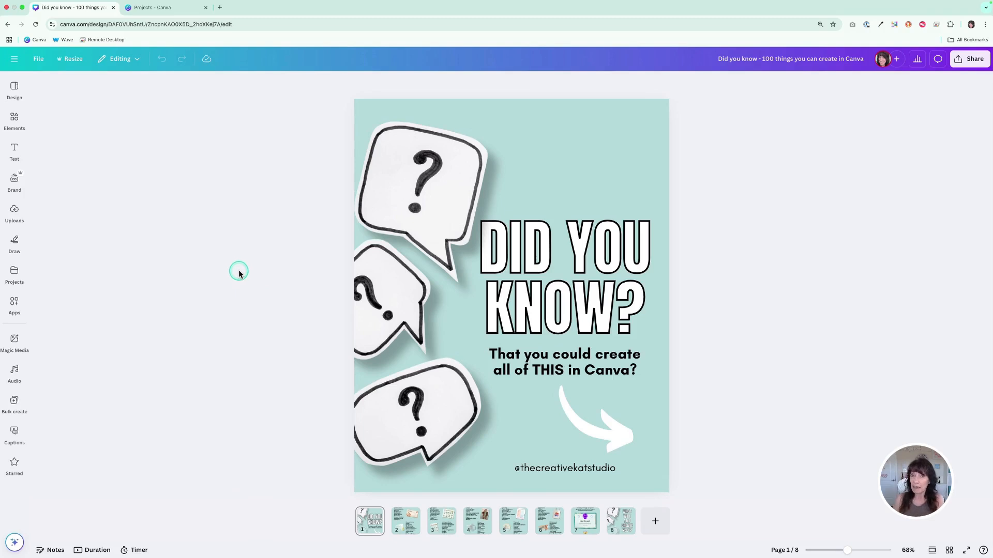
{"action": "left_click", "coordinate": [7, 25]}
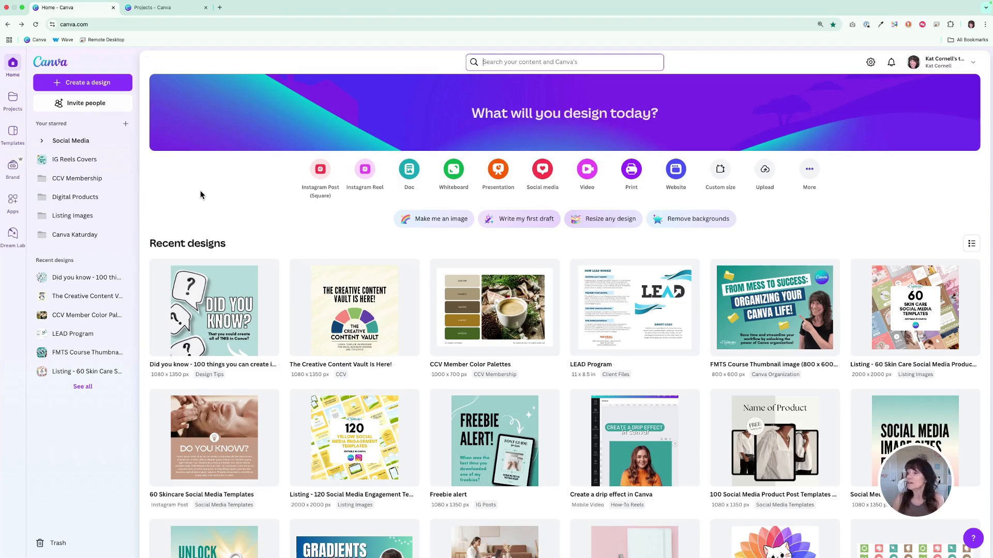
Turn on the "Open designs in a new tab" option in the account settings
{"action": "left_click", "coordinate": [975, 64]}
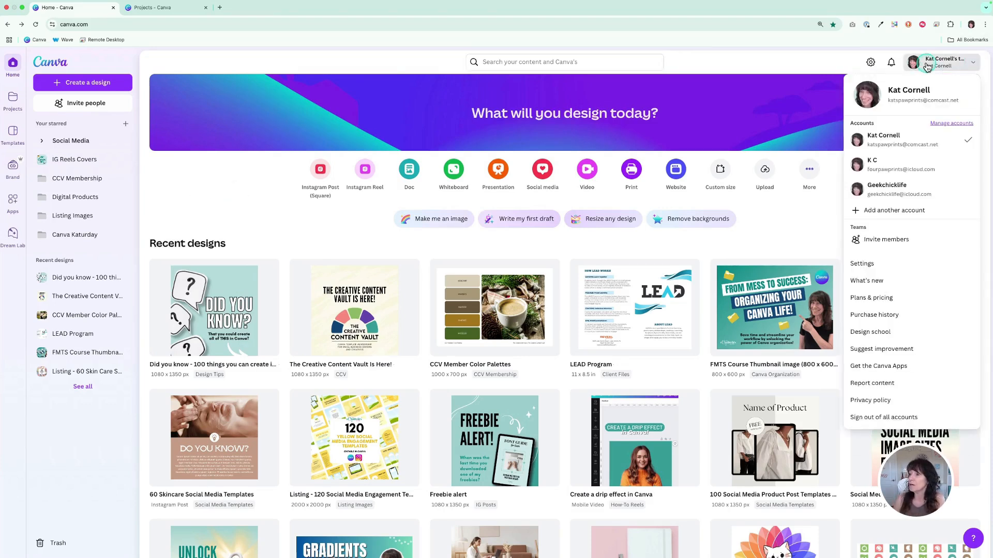
{"action": "left_click", "coordinate": [861, 265]}
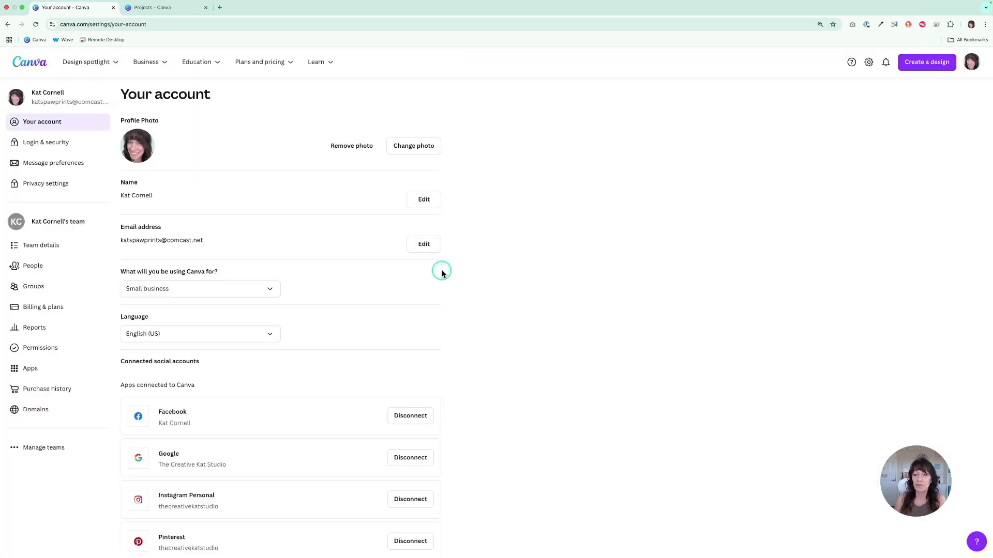
{"action": "scroll", "coordinate": [442, 273], "scroll_direction": "down", "scroll_amount": 10}
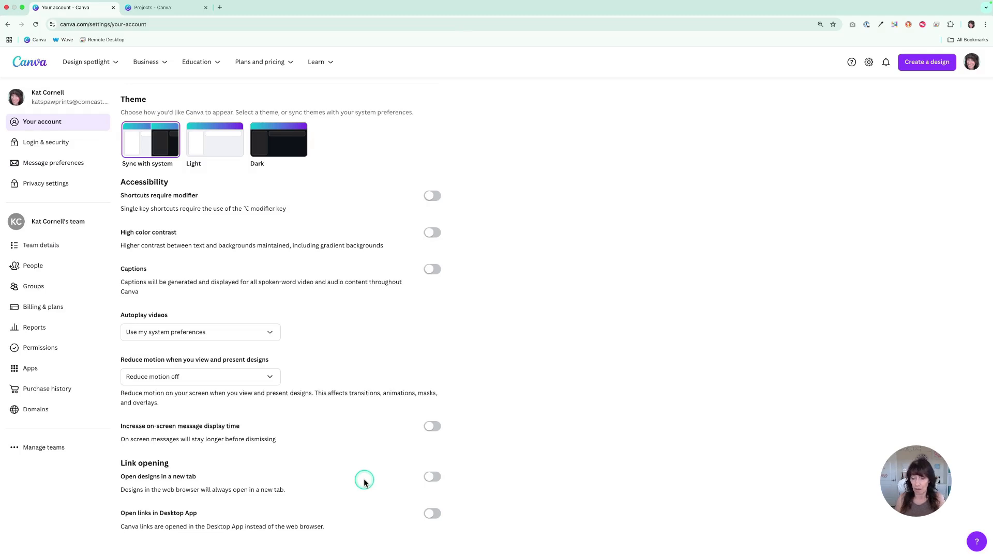
{"action": "left_click", "coordinate": [434, 477]}
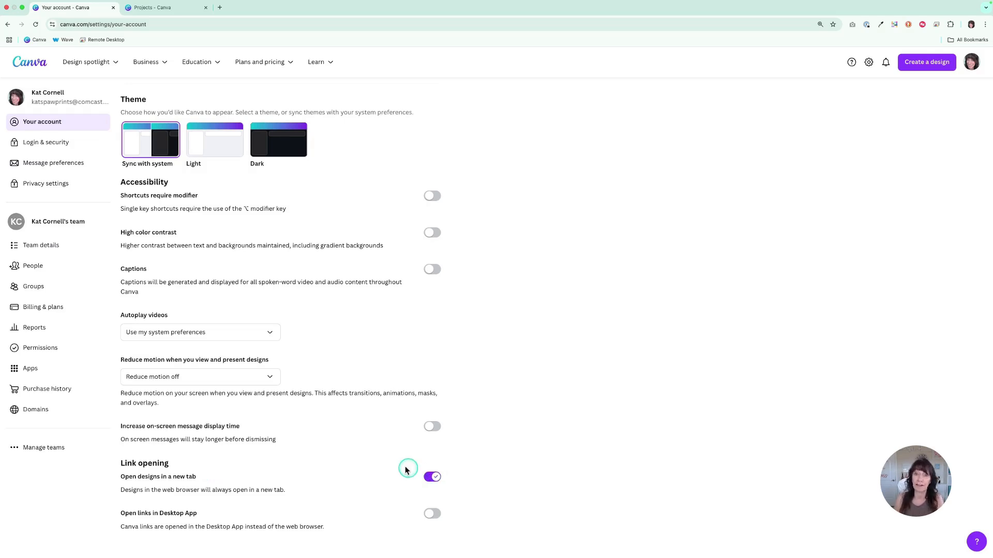
Test the new link-opening setting by opening the "Did you know" design from the home page, then return to the home tab
{"action": "left_click", "coordinate": [27, 61]}
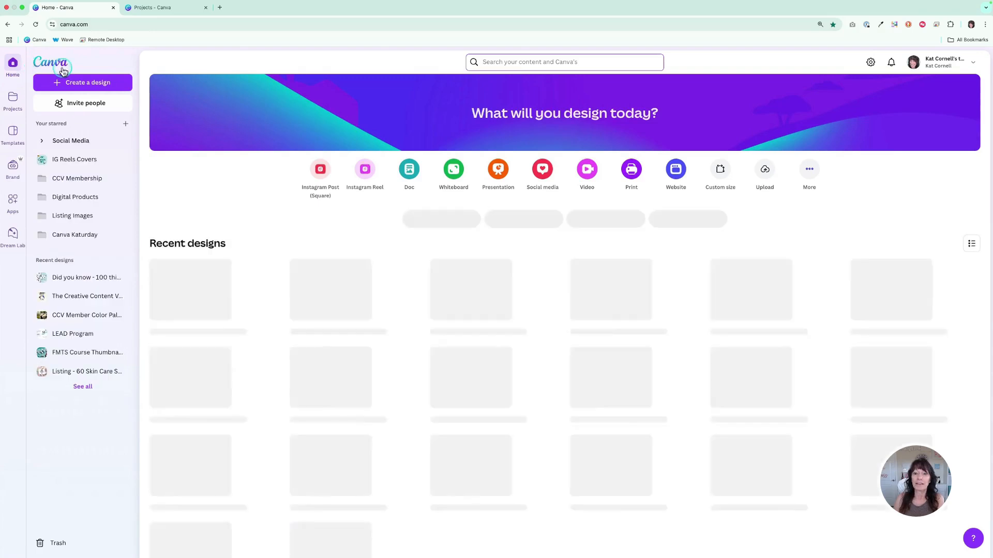
{"action": "mouse_move", "coordinate": [226, 293]}
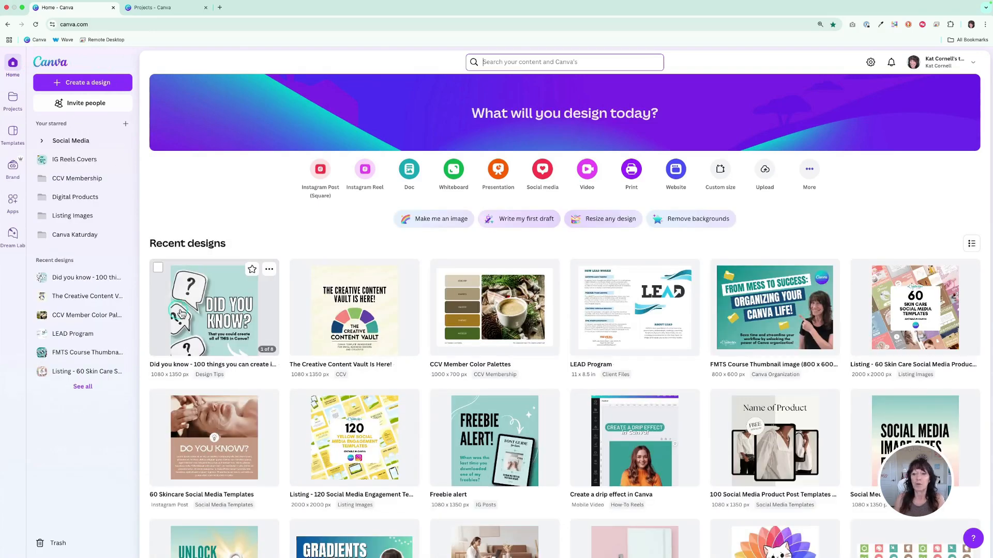
{"action": "left_click", "coordinate": [226, 293]}
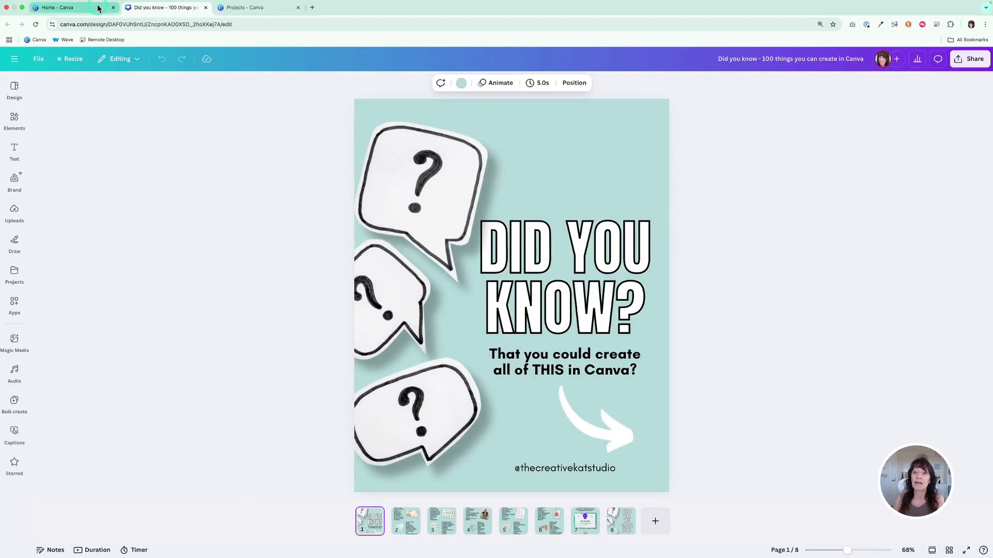
{"action": "left_click", "coordinate": [89, 9]}
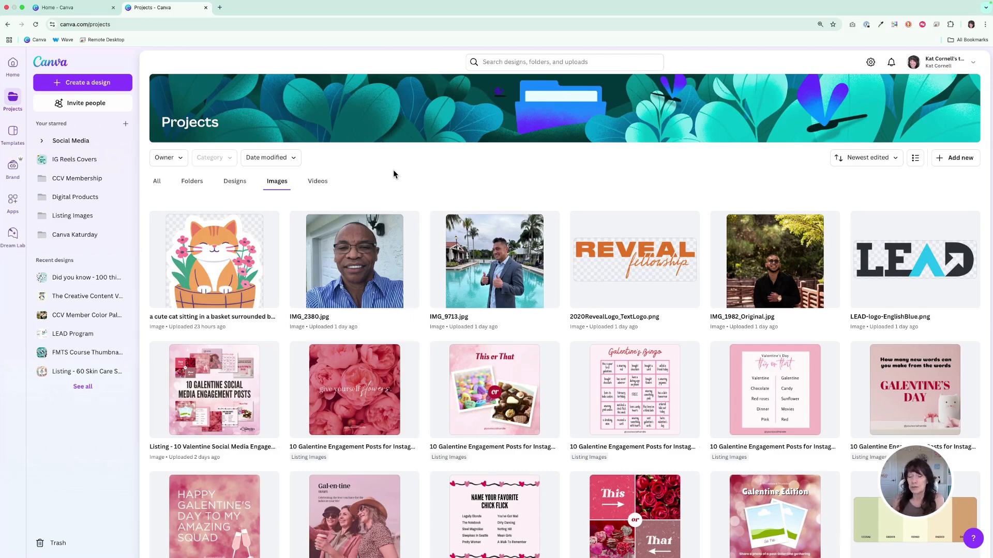
Expand the smart tags of the cat-in-a-basket image in the projects and remove the "sit" tag
{"action": "left_click", "coordinate": [271, 221]}
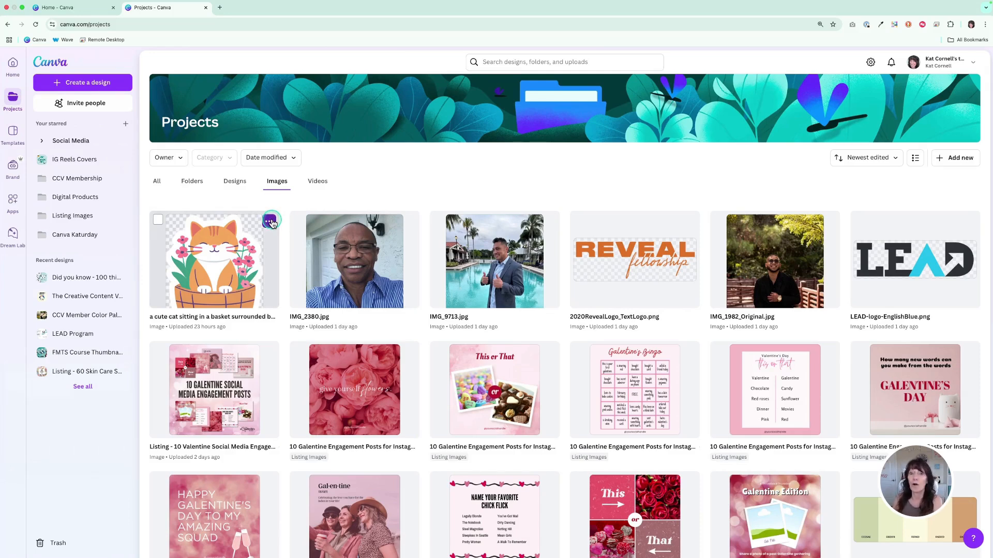
{"action": "left_click", "coordinate": [270, 221]}
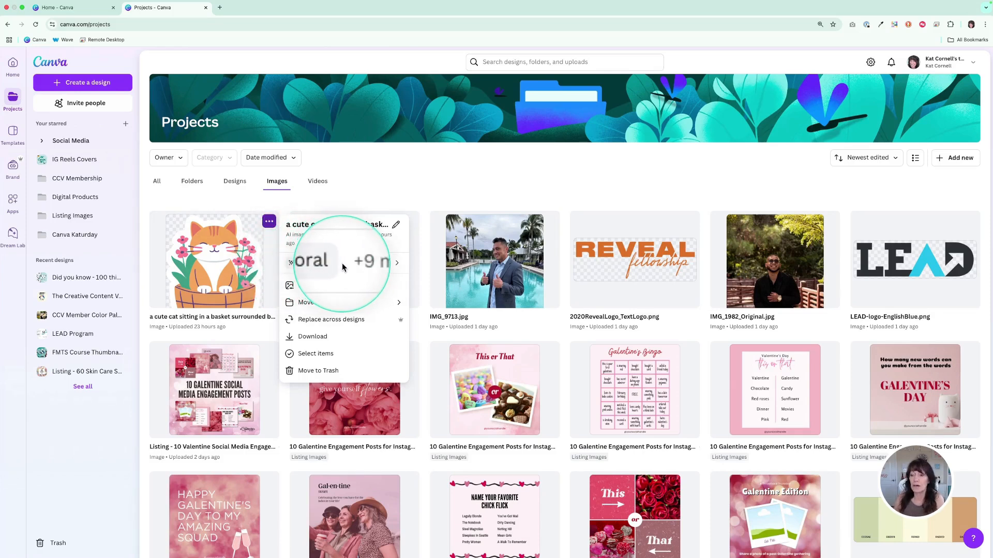
{"action": "left_click", "coordinate": [397, 264]}
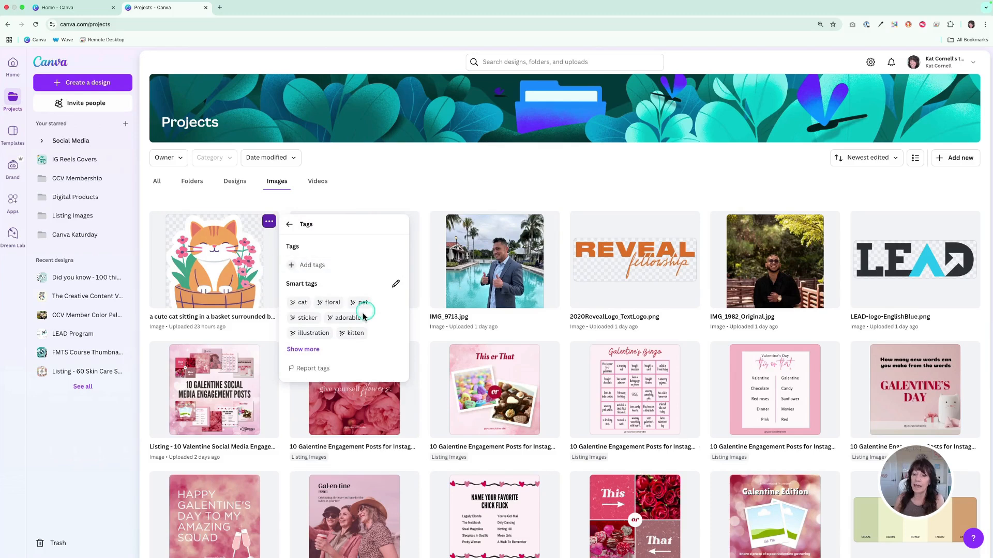
{"action": "left_click", "coordinate": [303, 349]}
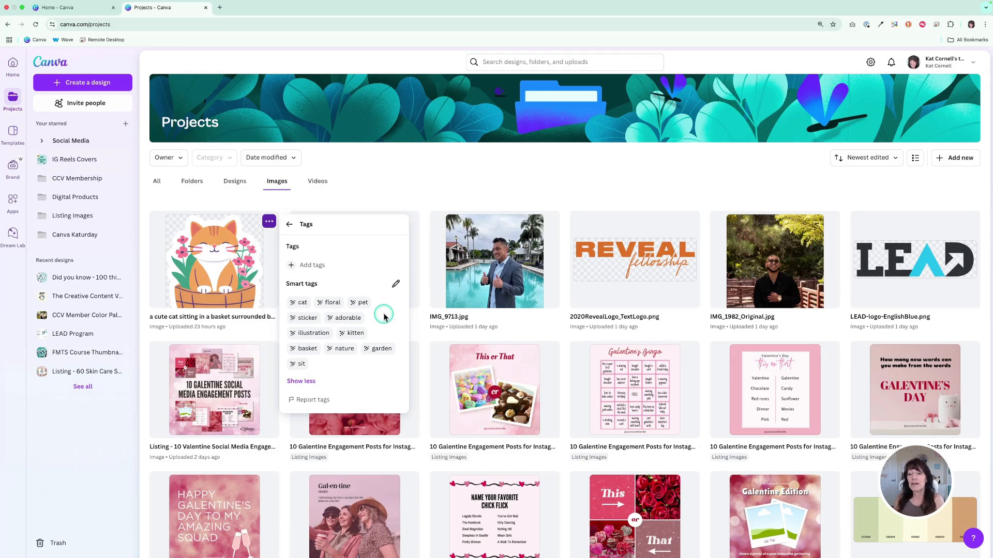
{"action": "left_click", "coordinate": [395, 285]}
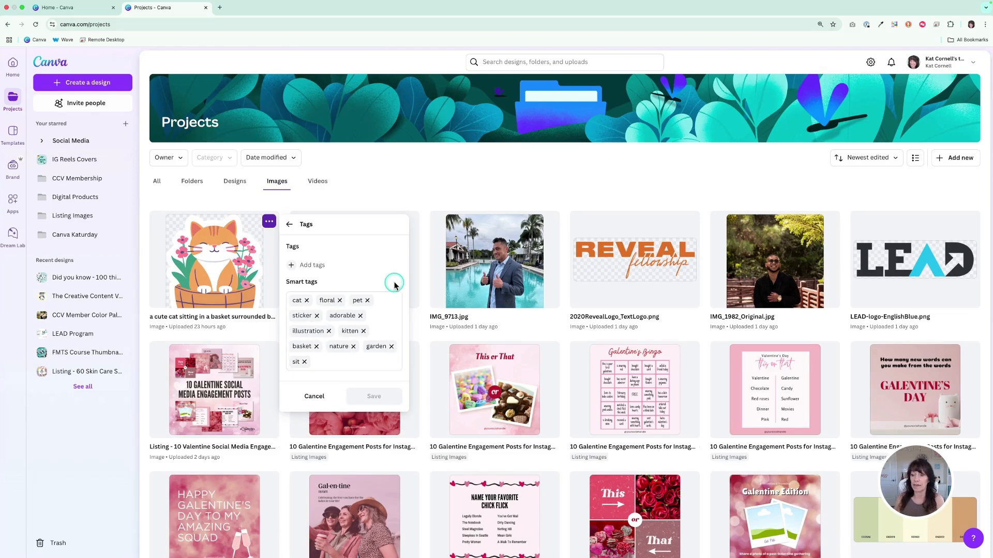
{"action": "left_click", "coordinate": [304, 363]}
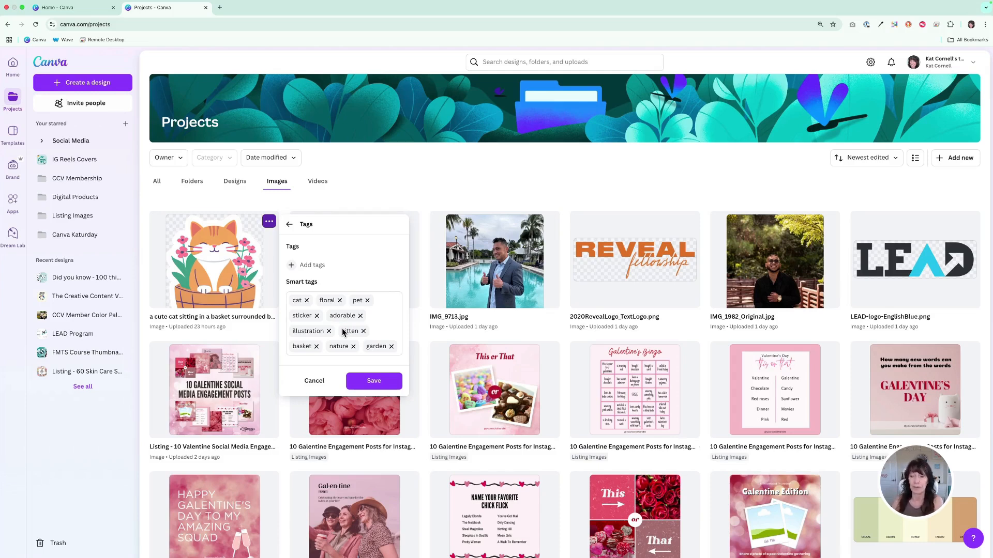
Add the custom tag "Cute Cat" to the cat image and save its tag changes
{"action": "left_click", "coordinate": [295, 265]}
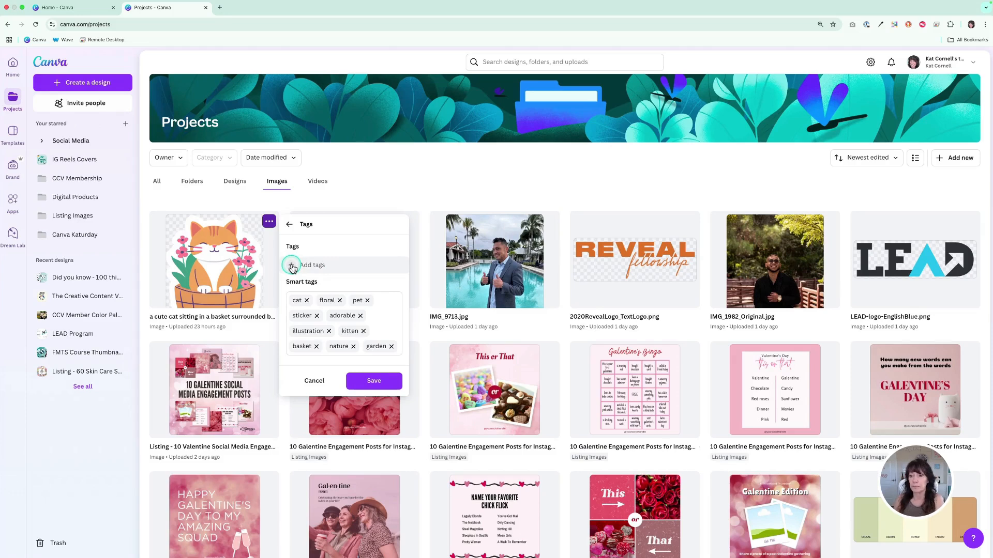
{"action": "left_click", "coordinate": [293, 265]}
{"action": "type", "text": "c"}
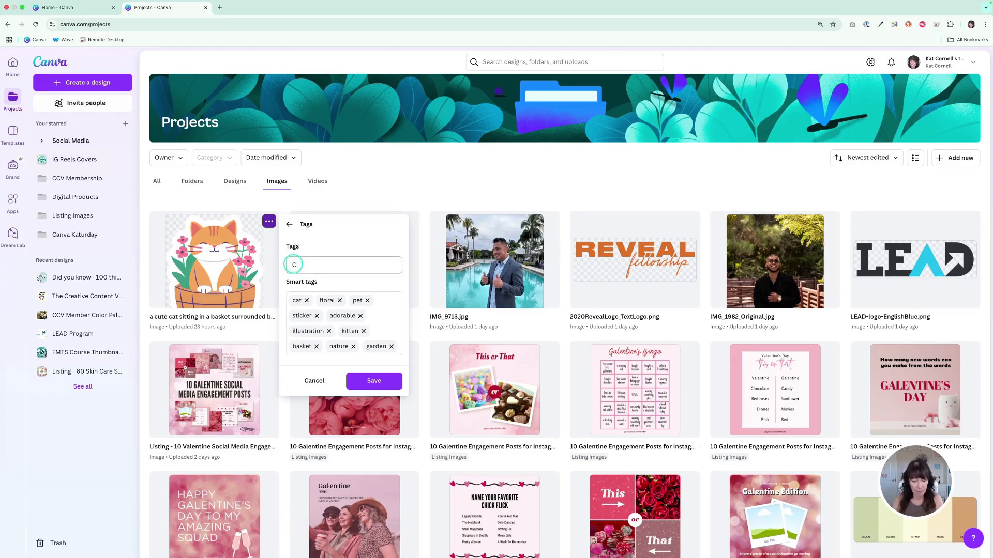
{"action": "type", "text": "ute Cat"}
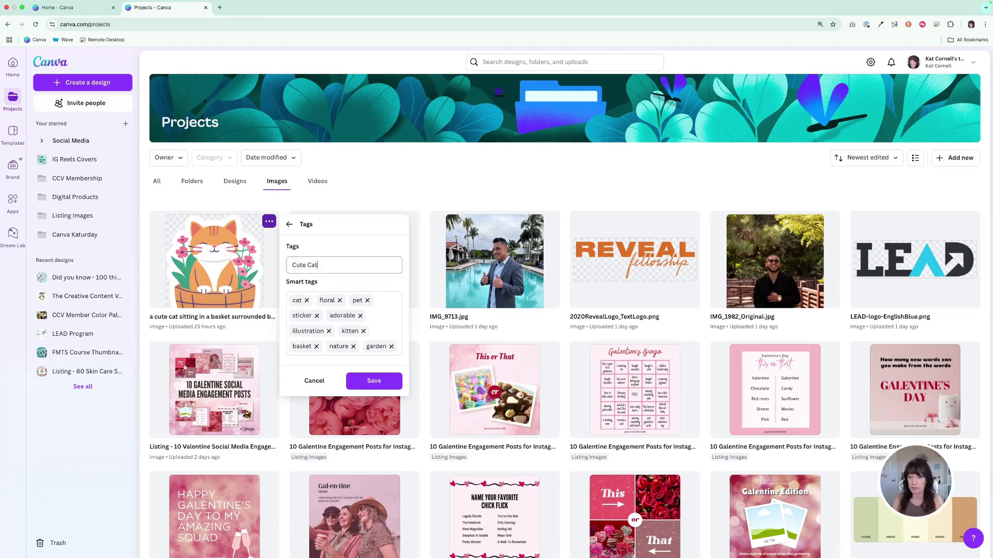
{"action": "left_click", "coordinate": [374, 380]}
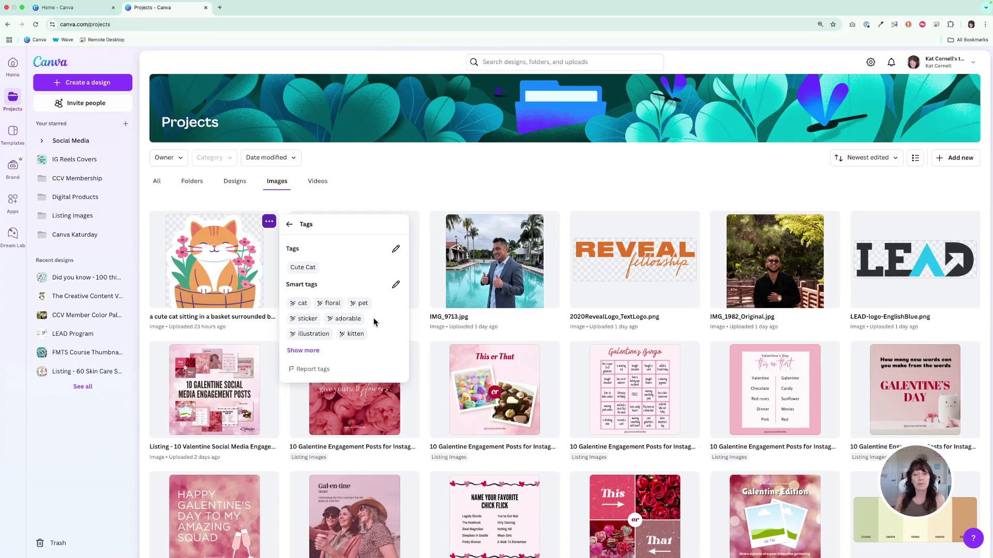
{"action": "left_click", "coordinate": [352, 290]}
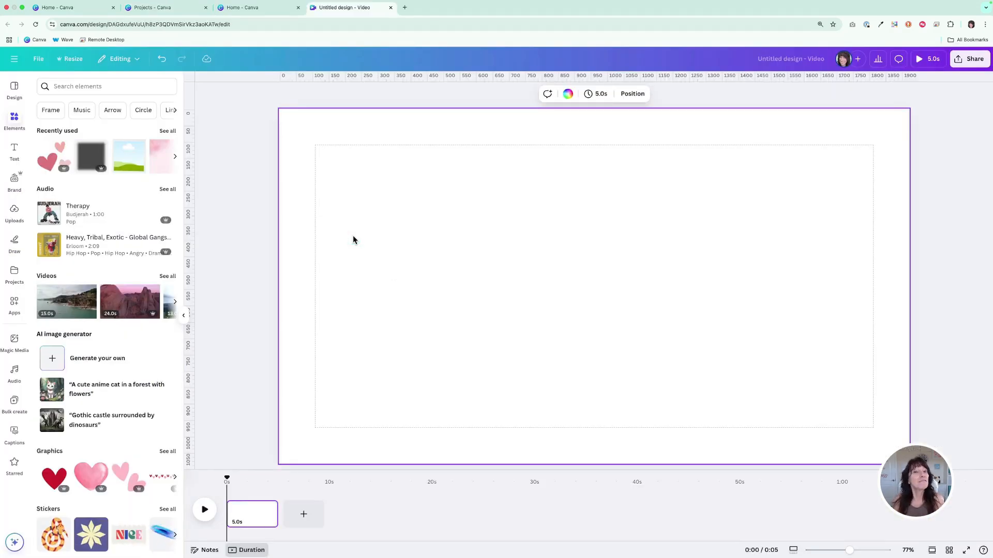
Open the Mockups app in the blank video design
{"action": "left_click", "coordinate": [14, 305]}
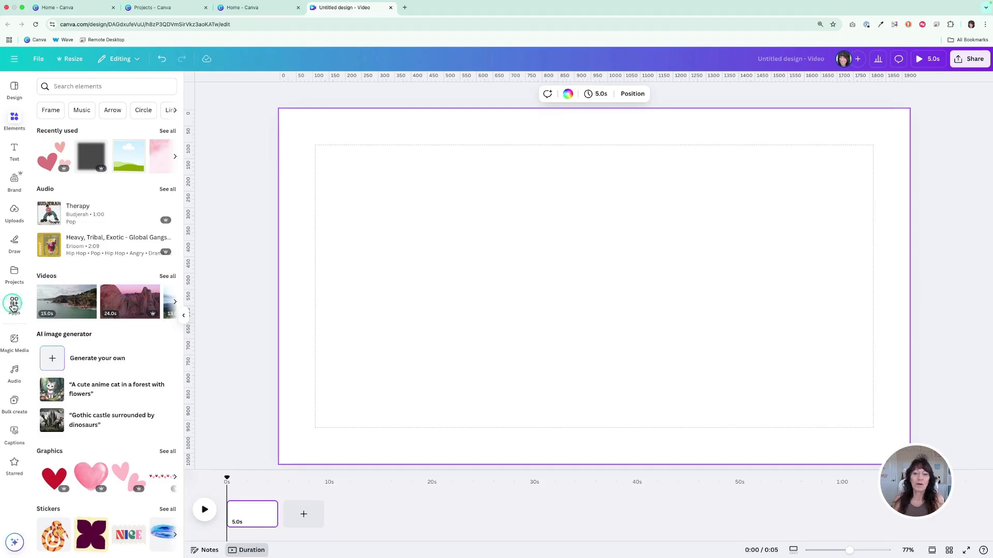
{"action": "left_click", "coordinate": [81, 266]}
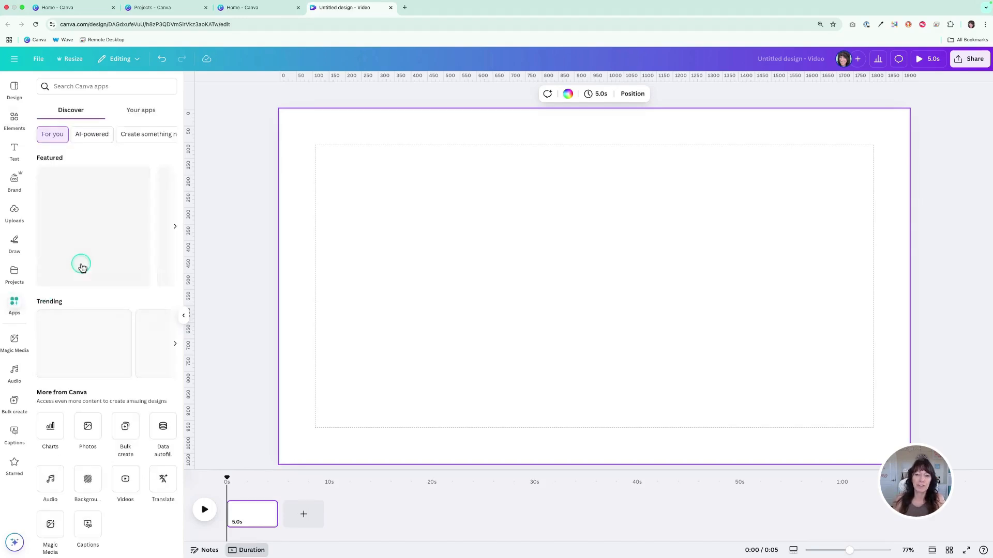
{"action": "scroll", "coordinate": [83, 252], "scroll_direction": "down", "scroll_amount": 6}
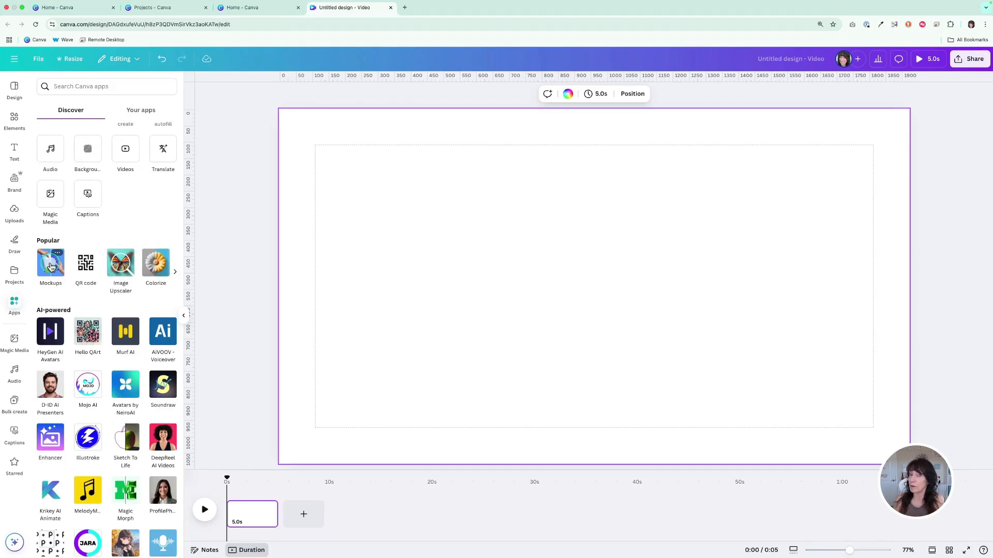
{"action": "left_click", "coordinate": [51, 265]}
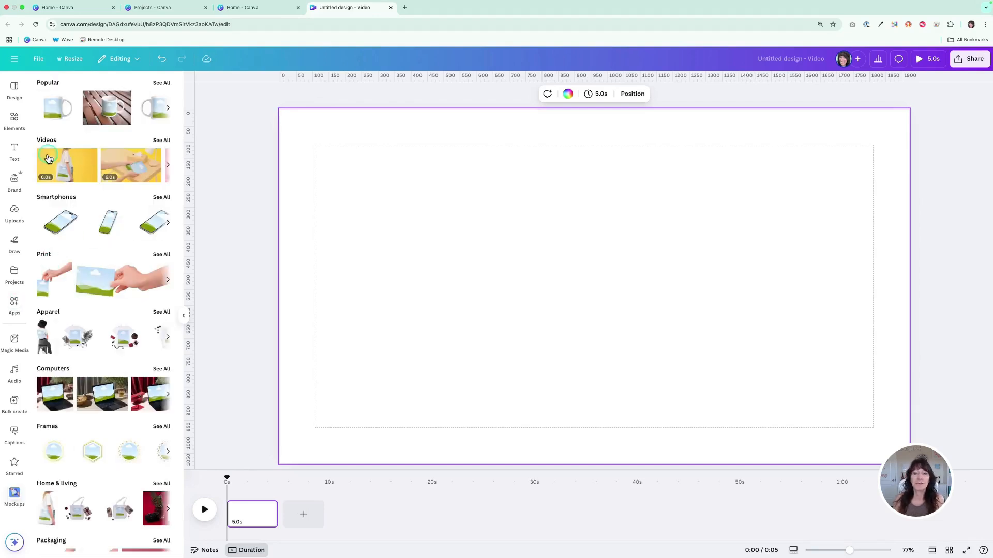
Browse all video mockups and insert the 6-second one of a mug on a table with Christmas lights
{"action": "left_click", "coordinate": [156, 141]}
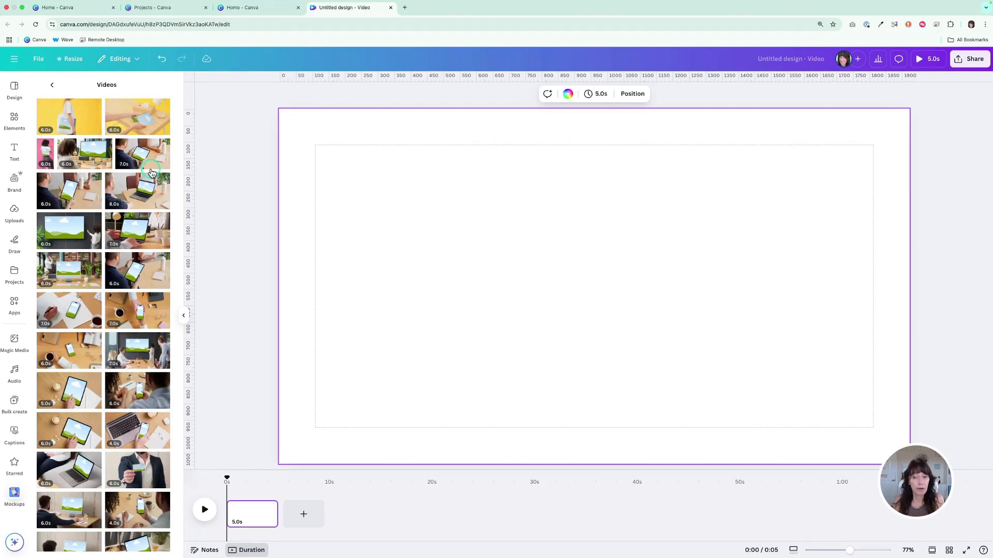
{"action": "scroll", "coordinate": [92, 209], "scroll_direction": "down", "scroll_amount": 6}
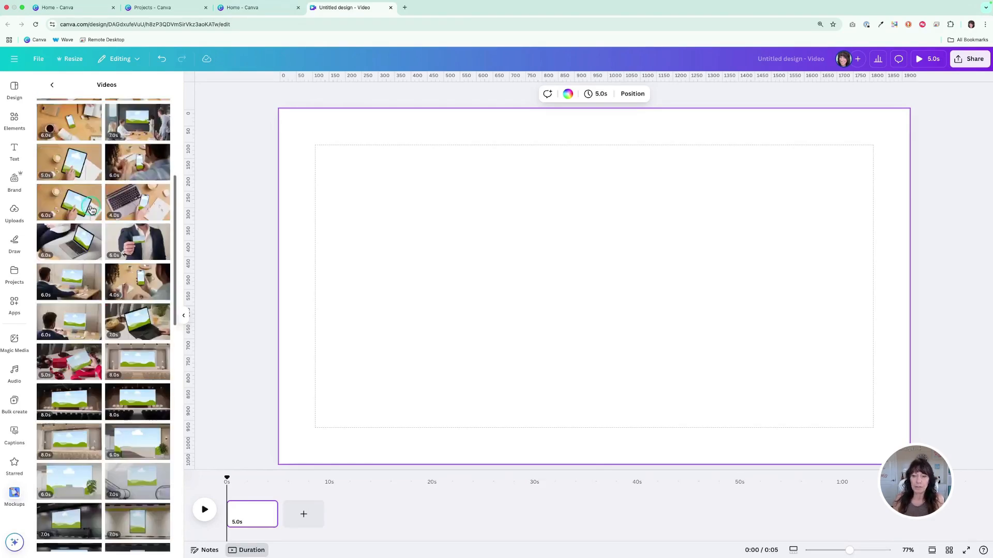
{"action": "scroll", "coordinate": [92, 209], "scroll_direction": "down", "scroll_amount": 7}
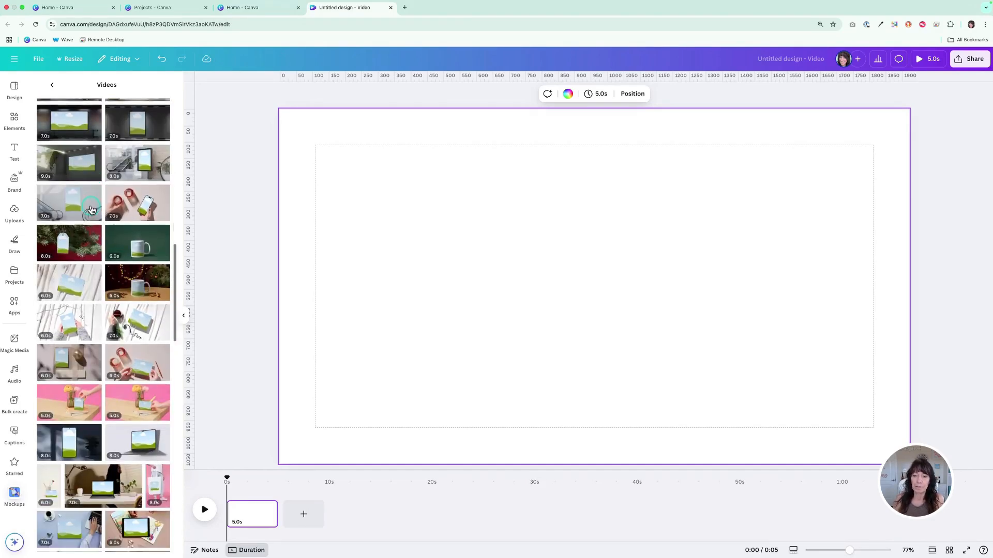
{"action": "left_click", "coordinate": [133, 267]}
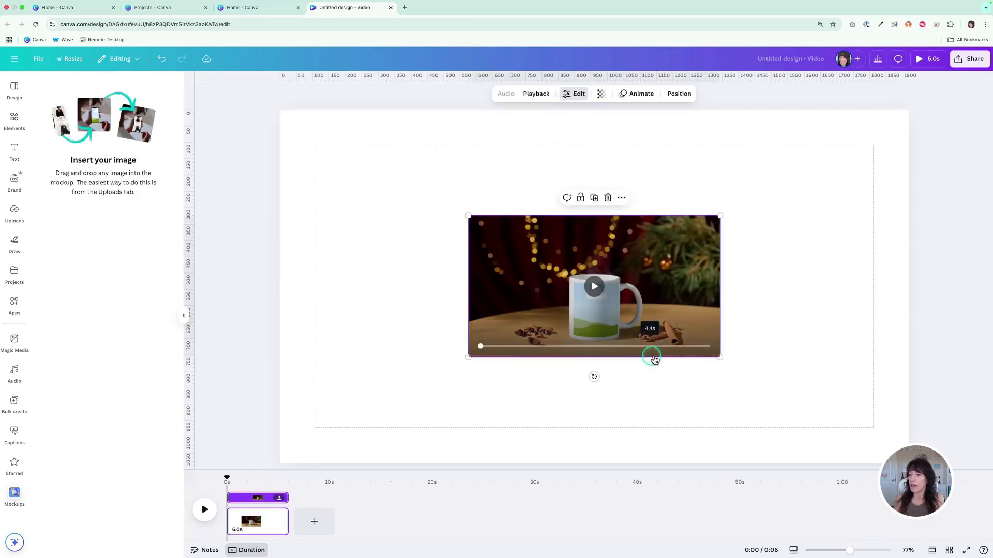
Enlarge the mug mockup to about 1200 px wide and move it near the middle of the page
{"action": "mouse_move", "coordinate": [720, 357]}
{"action": "left_click_drag", "start_coordinate": [720, 357], "coordinate": [783, 413]}
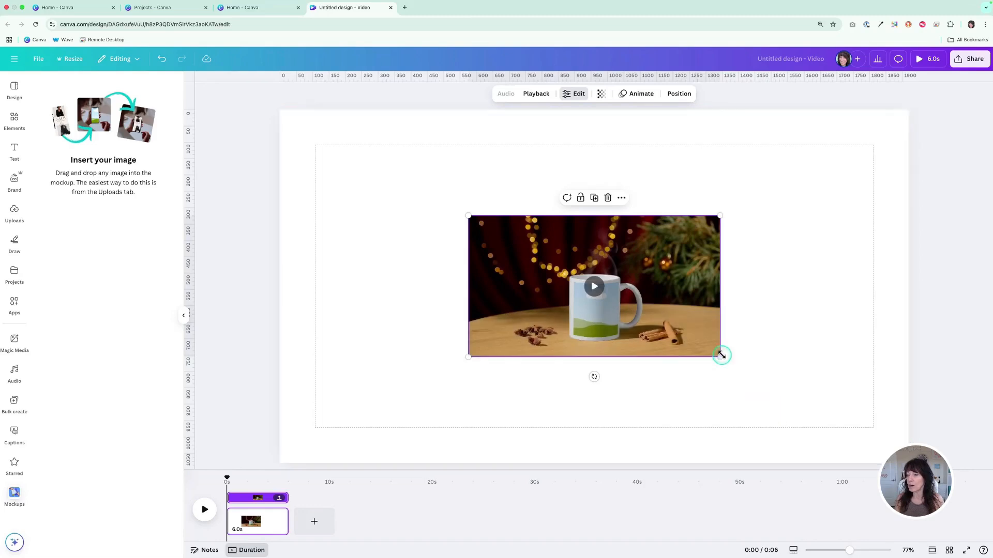
{"action": "left_click_drag", "start_coordinate": [722, 357], "coordinate": [807, 421]}
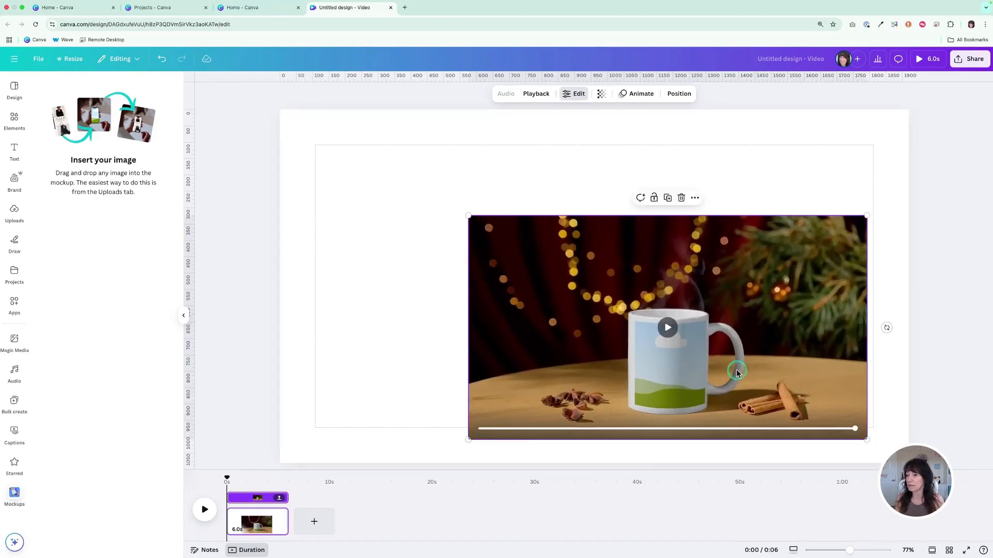
{"action": "left_click_drag", "start_coordinate": [627, 404], "coordinate": [567, 353]}
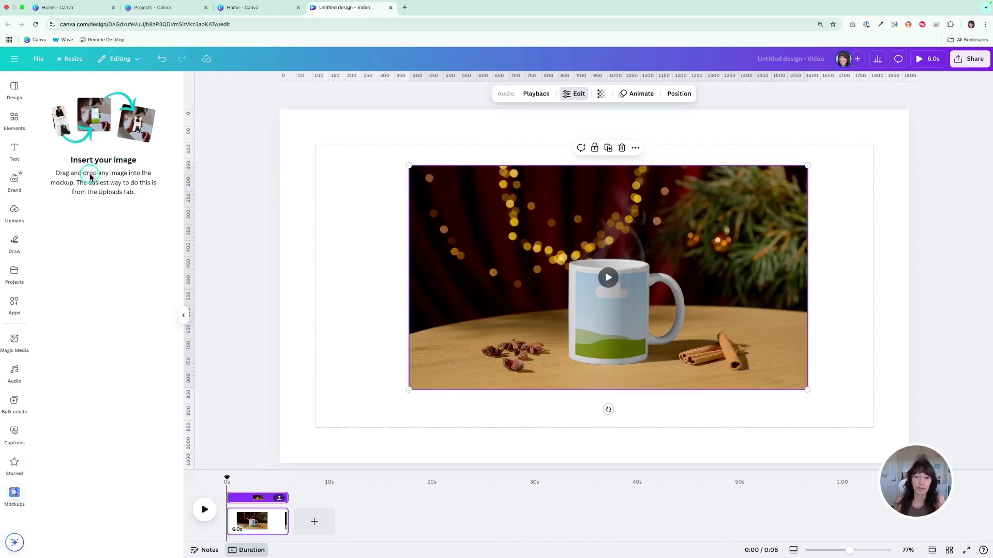
Place the teal logo image from the projects onto the mug mockup and play the video preview
{"action": "left_click", "coordinate": [15, 270]}
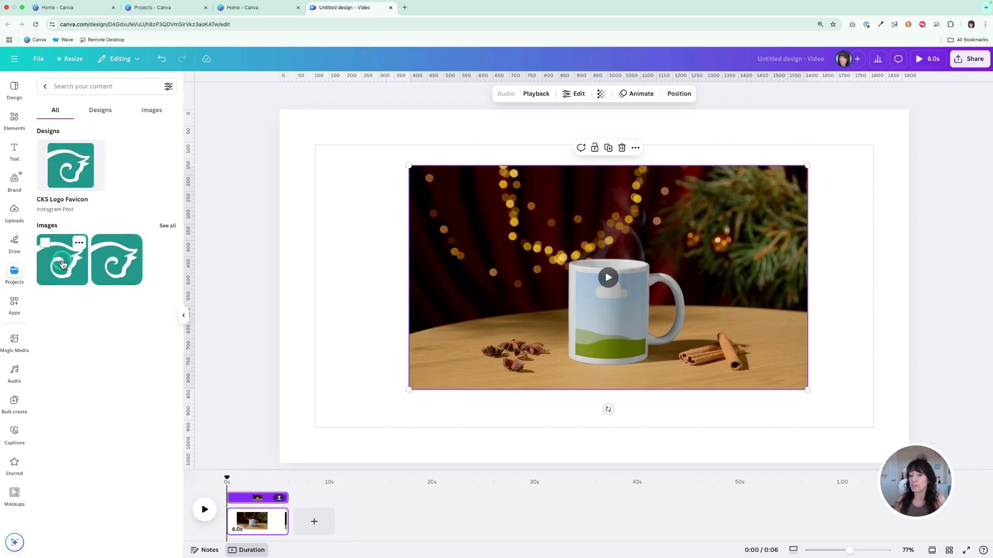
{"action": "left_click_drag", "start_coordinate": [62, 261], "coordinate": [600, 306]}
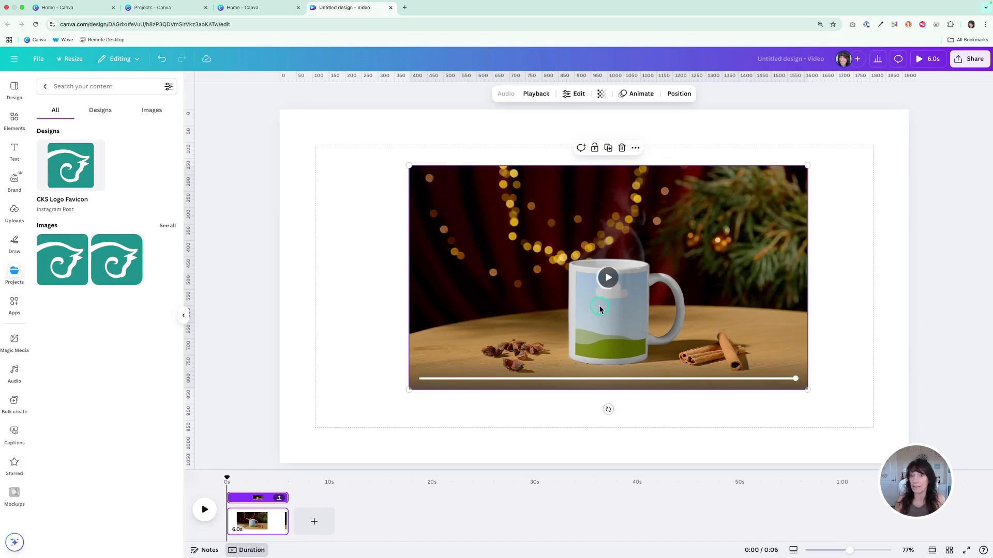
{"action": "left_click", "coordinate": [611, 278]}
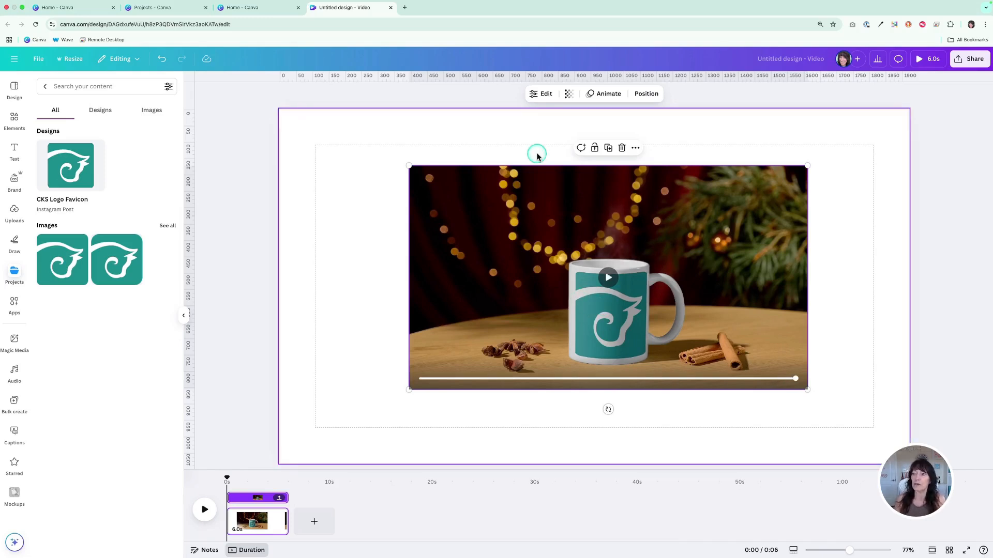
Set the mug mockup's color to the teal #198D8D sampled from the logo image and apply the change
{"action": "left_click", "coordinate": [544, 94]}
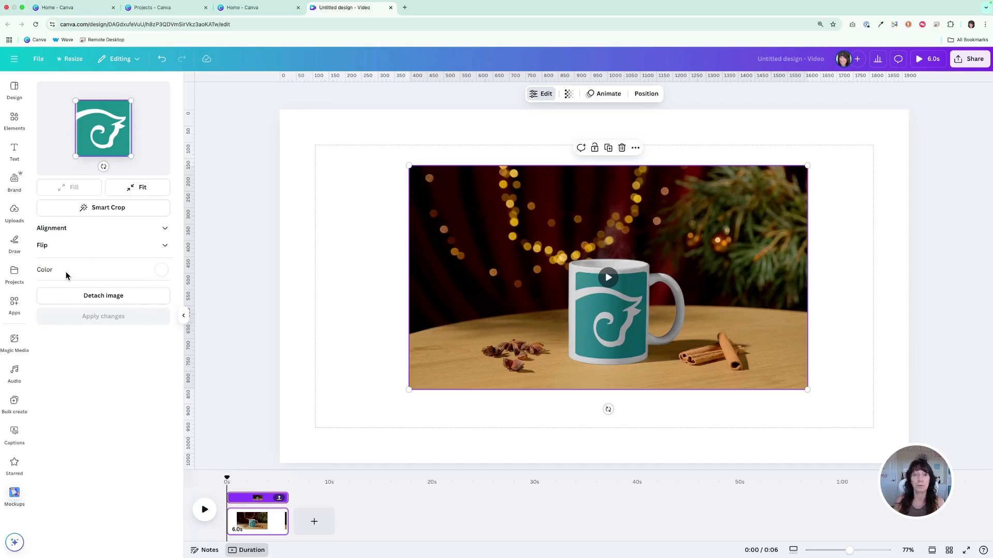
{"action": "left_click", "coordinate": [162, 271]}
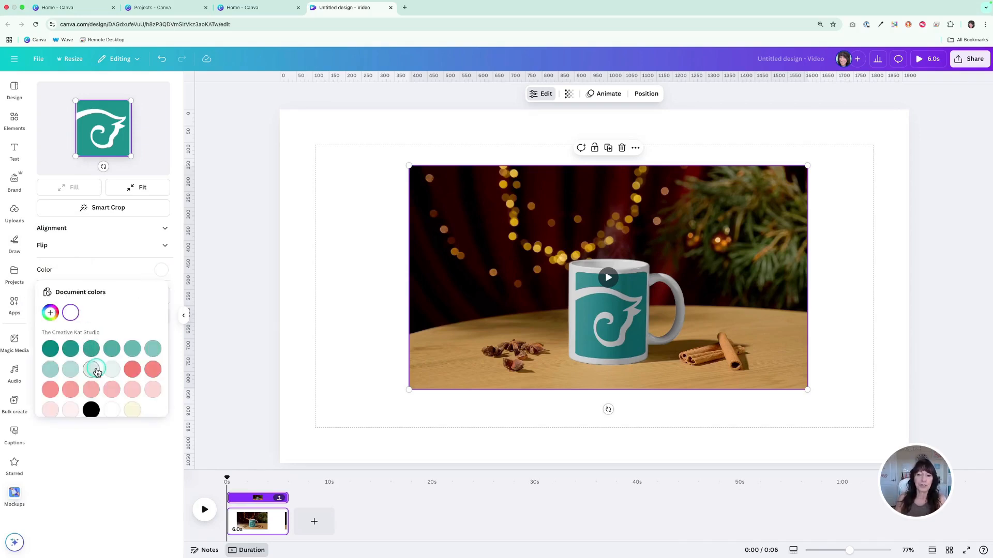
{"action": "scroll", "coordinate": [97, 357], "scroll_direction": "down", "scroll_amount": 2}
{"action": "scroll", "coordinate": [97, 361], "scroll_direction": "down", "scroll_amount": 2}
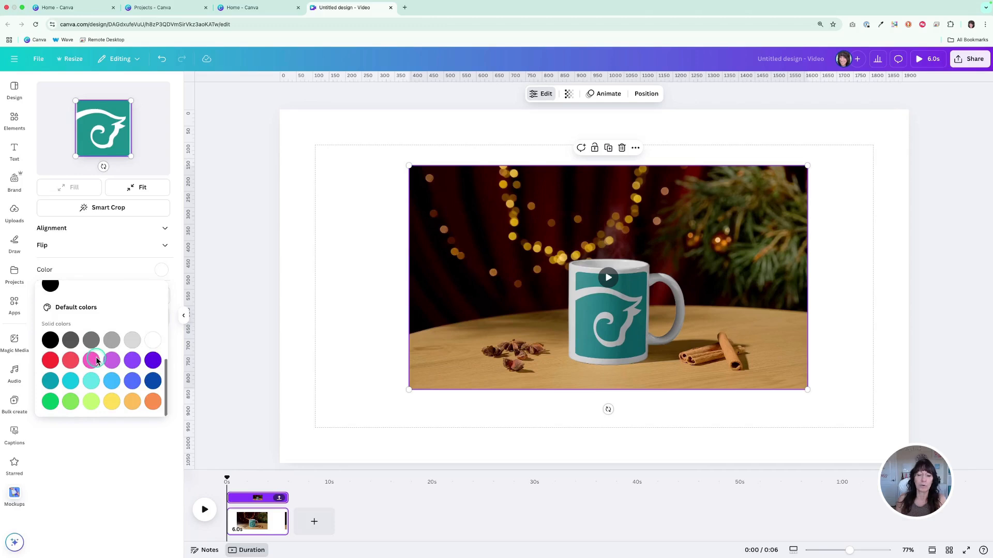
{"action": "scroll", "coordinate": [96, 361], "scroll_direction": "up", "scroll_amount": 4}
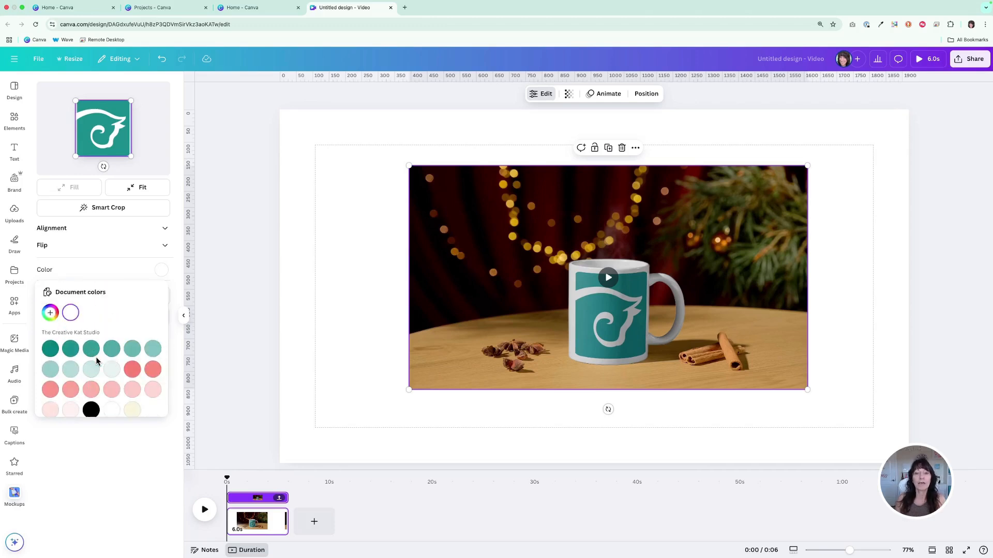
{"action": "left_click", "coordinate": [111, 347]}
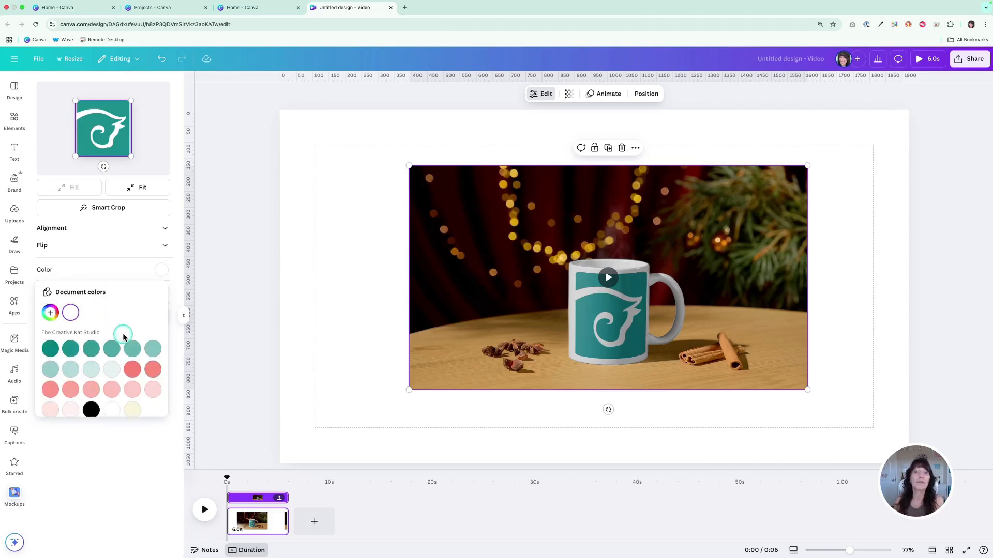
{"action": "left_click", "coordinate": [49, 313]}
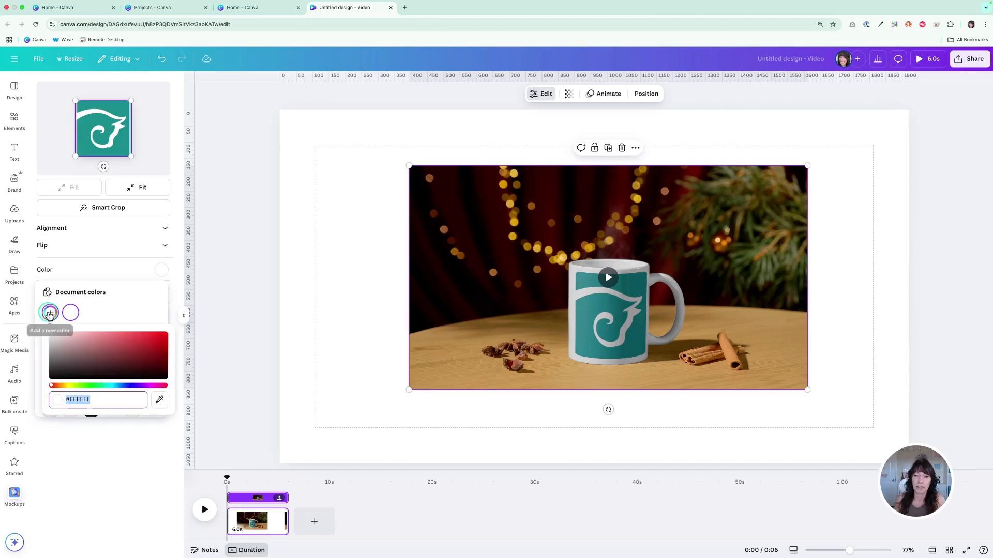
{"action": "left_click", "coordinate": [160, 402]}
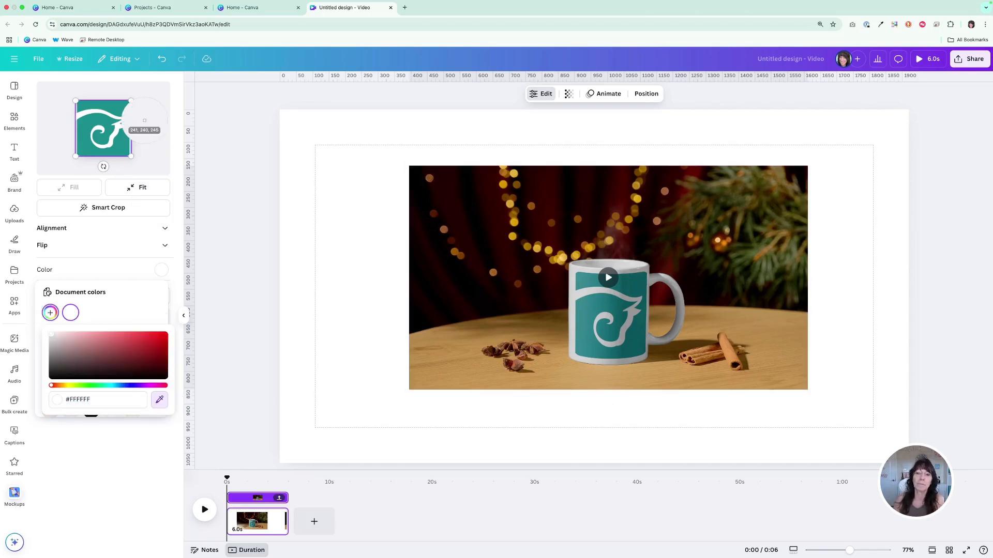
{"action": "left_click", "coordinate": [120, 109]}
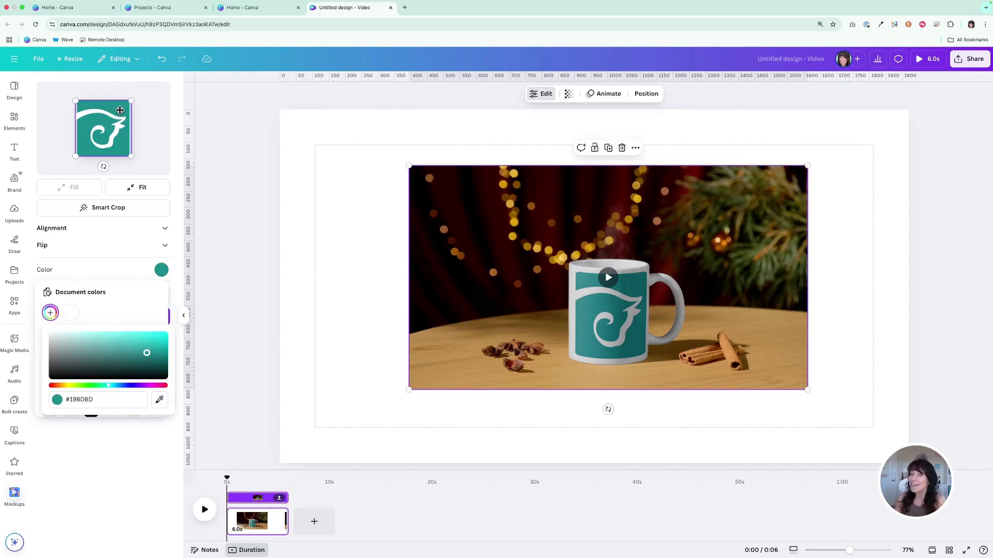
{"action": "left_click", "coordinate": [177, 206]}
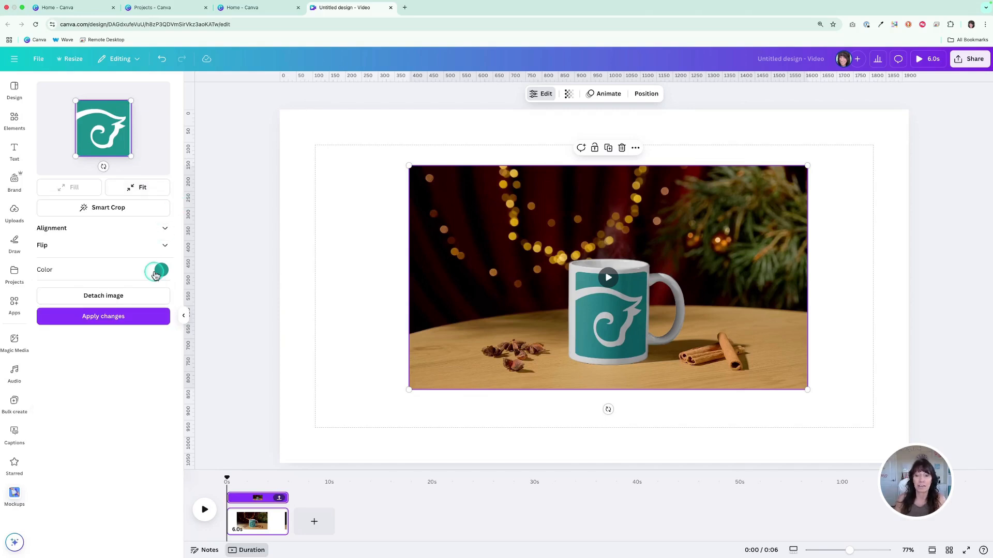
{"action": "left_click", "coordinate": [136, 322]}
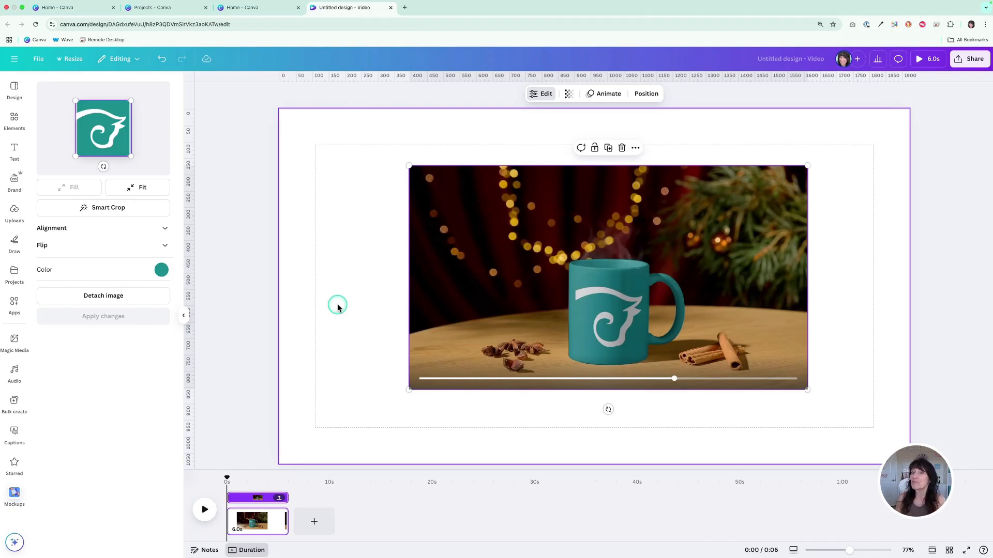
Add a new page and insert the 6-second video mockup of a woman carrying a tote bag against yellow
{"action": "left_click", "coordinate": [268, 263]}
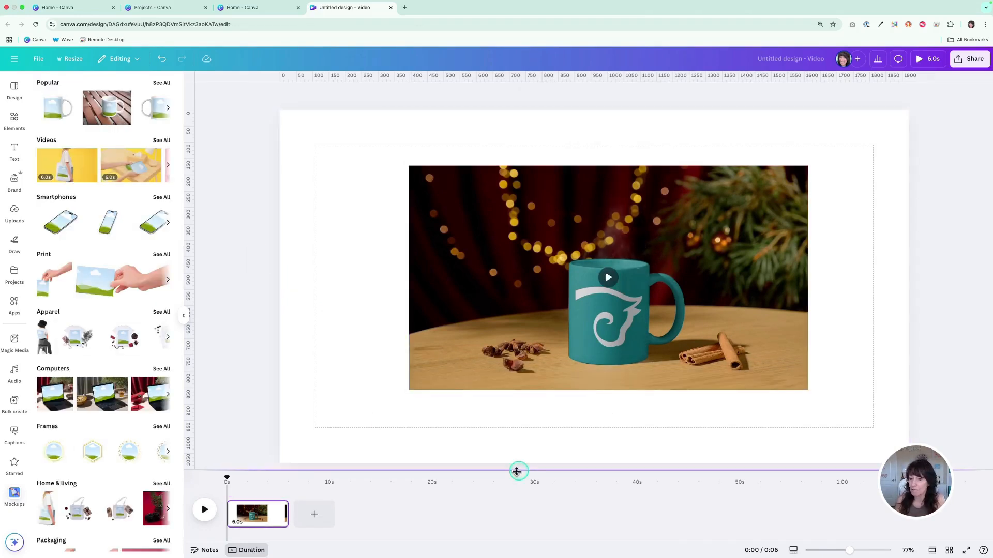
{"action": "left_click", "coordinate": [314, 514]}
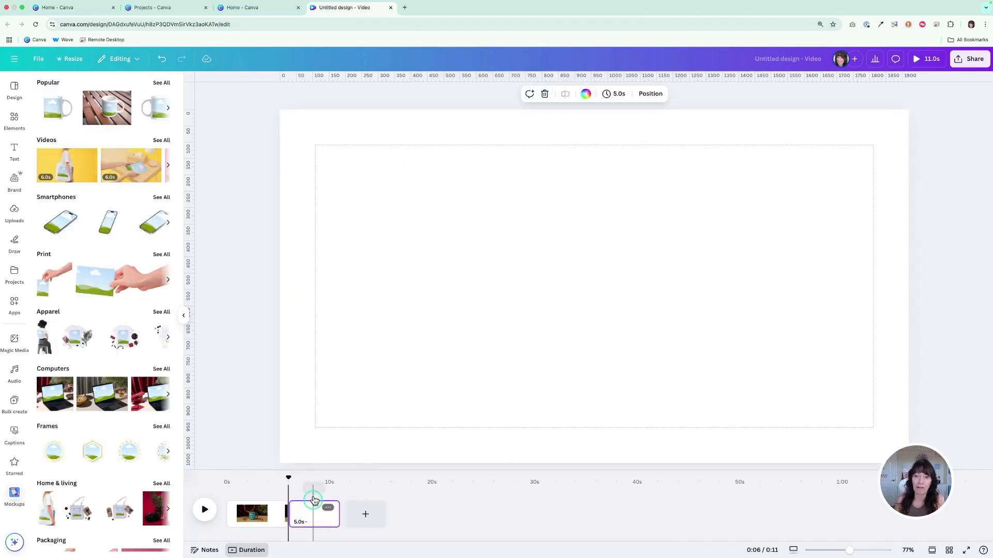
{"action": "left_click", "coordinate": [162, 142]}
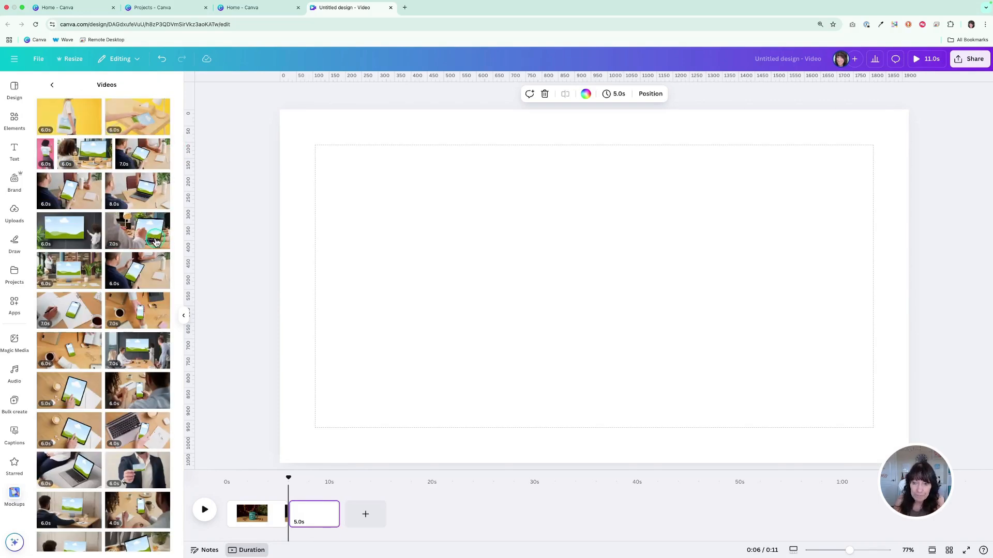
{"action": "scroll", "coordinate": [150, 242], "scroll_direction": "down", "scroll_amount": 1}
{"action": "scroll", "coordinate": [145, 243], "scroll_direction": "up", "scroll_amount": 1}
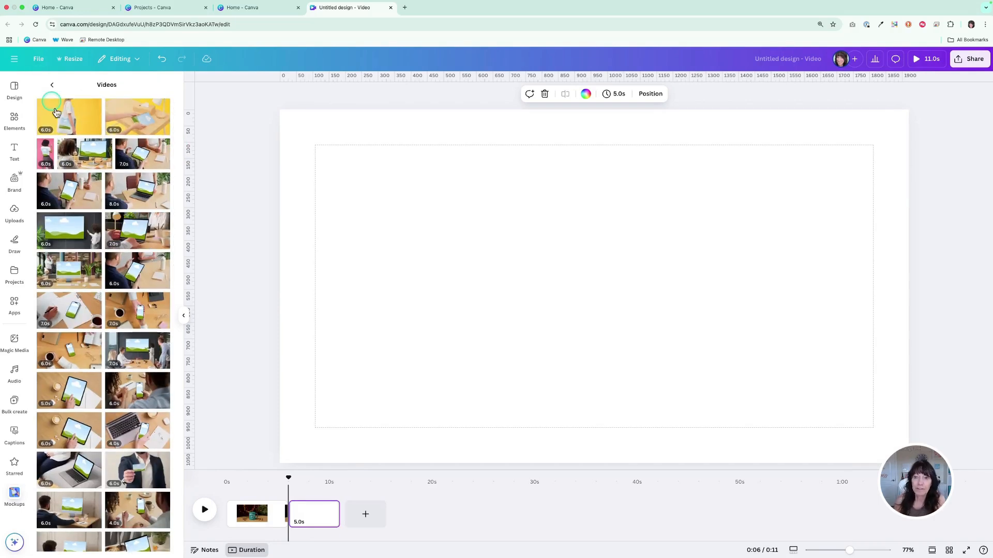
{"action": "left_click", "coordinate": [69, 122]}
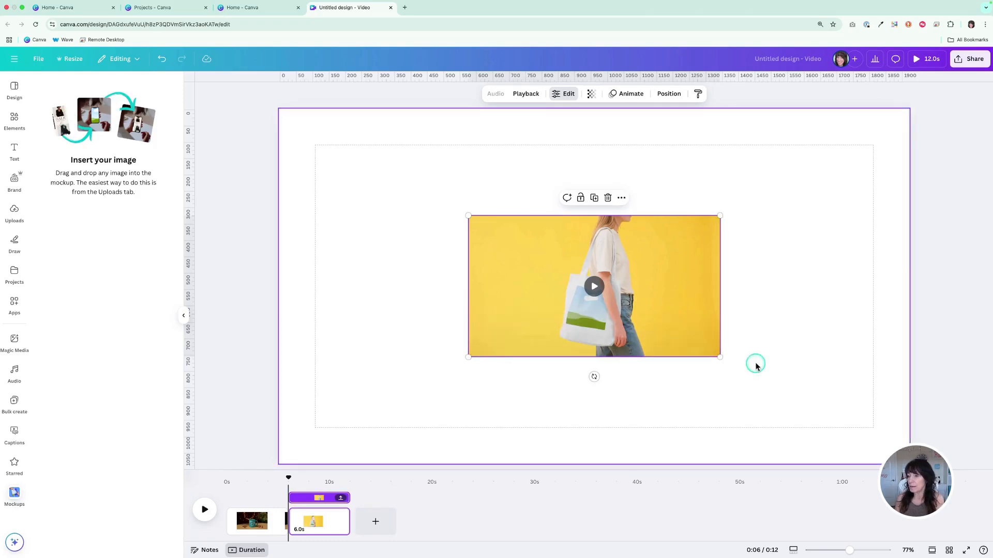
Enlarge the tote bag mockup to about 1400 px wide near the page's middle and place the logo image on the bag
{"action": "left_click_drag", "start_coordinate": [719, 356], "coordinate": [908, 484]}
{"action": "left_click_drag", "start_coordinate": [844, 390], "coordinate": [732, 329]}
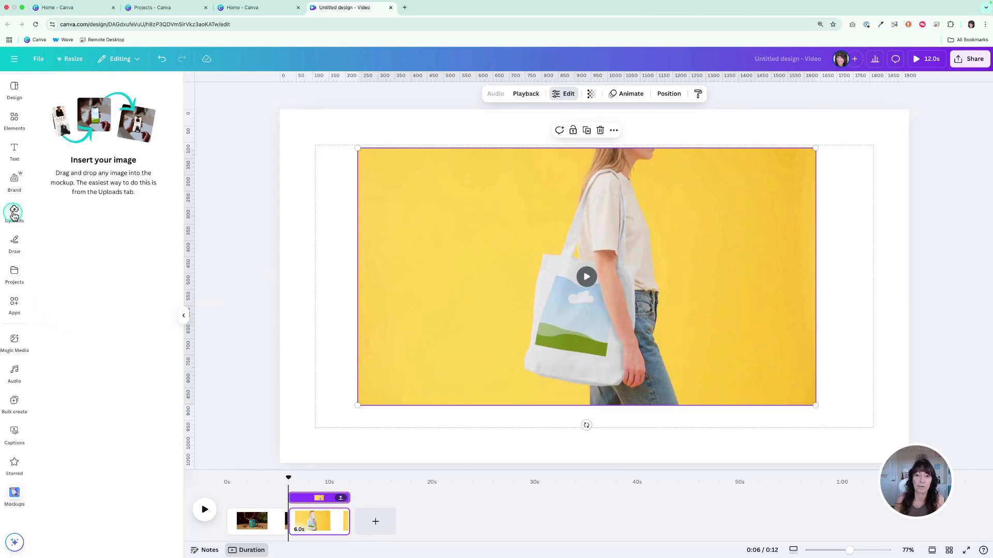
{"action": "left_click", "coordinate": [14, 272]}
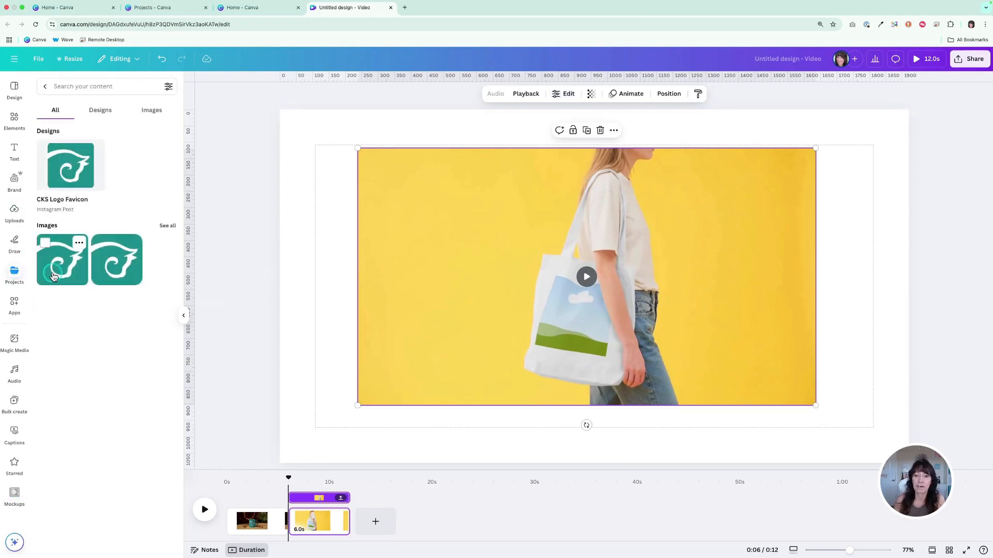
{"action": "left_click_drag", "start_coordinate": [59, 270], "coordinate": [588, 317]}
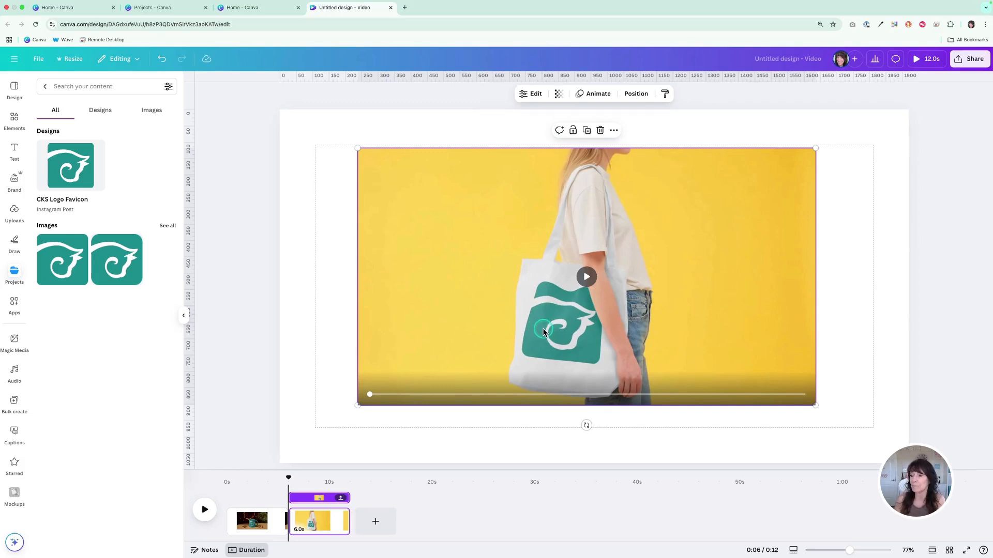
Set the tote bag mockup's color to the teal #198D8D sampled from the logo image and apply the change
{"action": "left_click", "coordinate": [529, 96]}
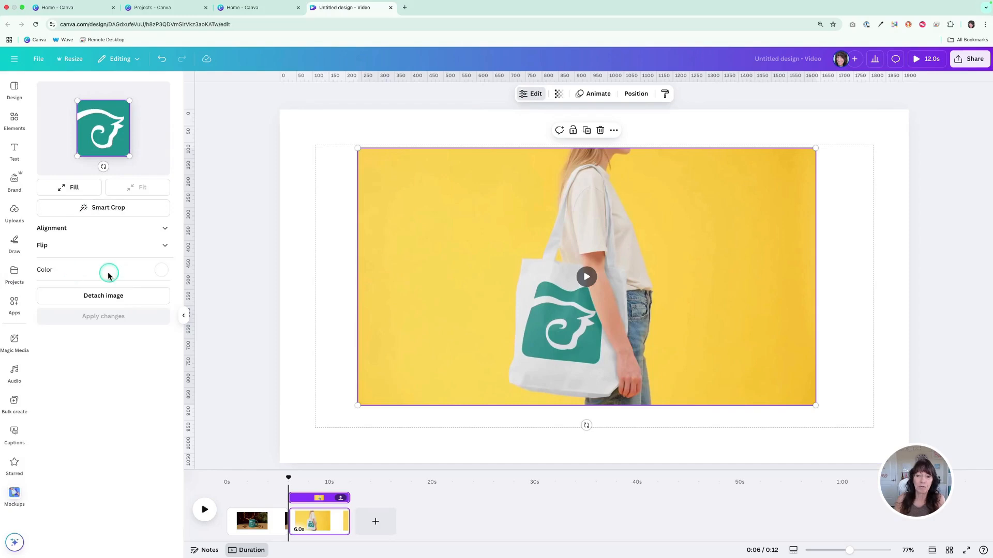
{"action": "left_click", "coordinate": [159, 271]}
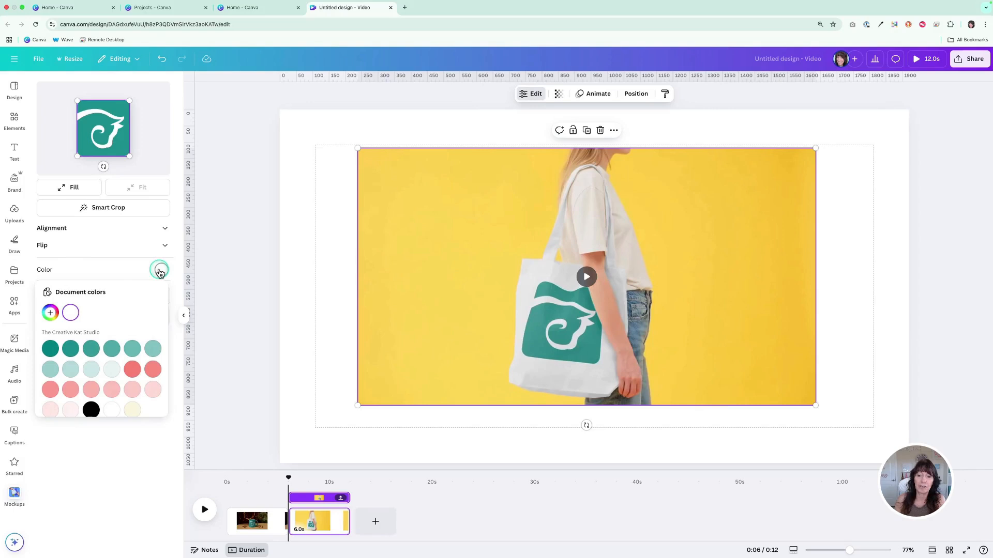
{"action": "left_click", "coordinate": [49, 313]}
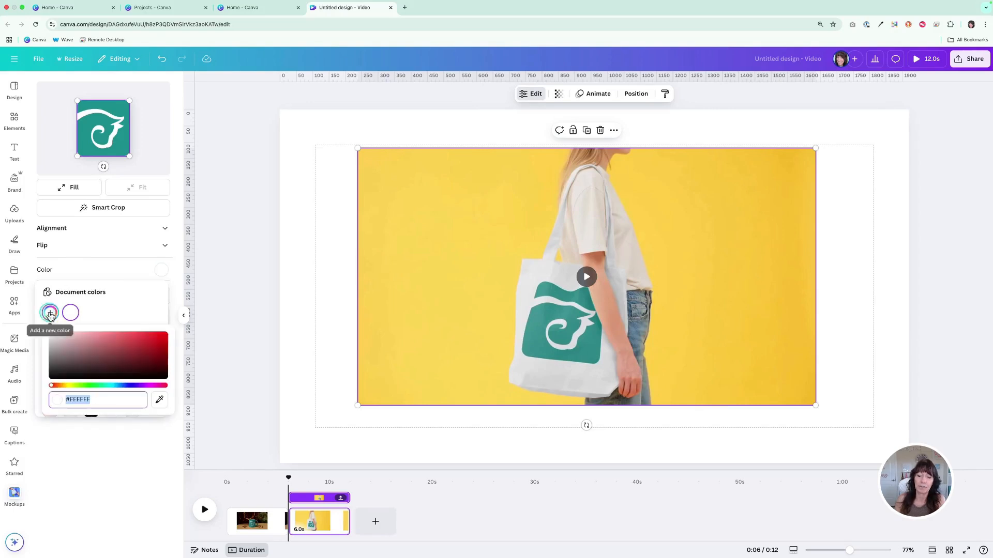
{"action": "left_click", "coordinate": [159, 400]}
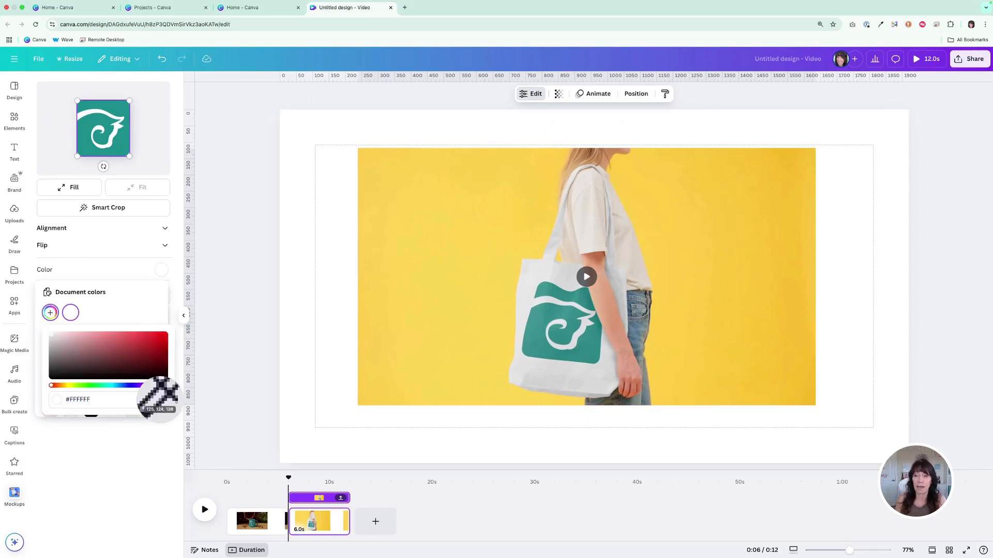
{"action": "left_click", "coordinate": [118, 107]}
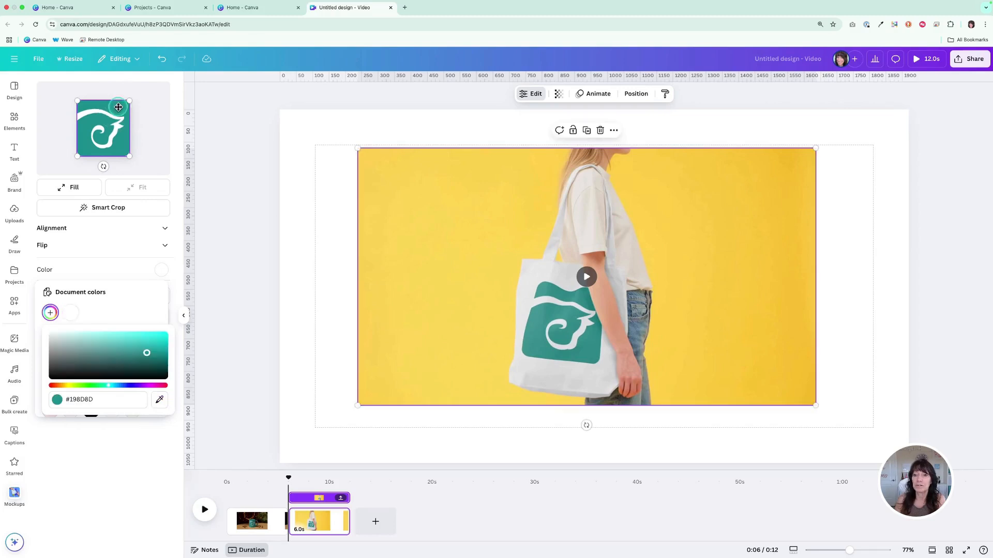
{"action": "left_click", "coordinate": [174, 261]}
{"action": "left_click", "coordinate": [98, 323]}
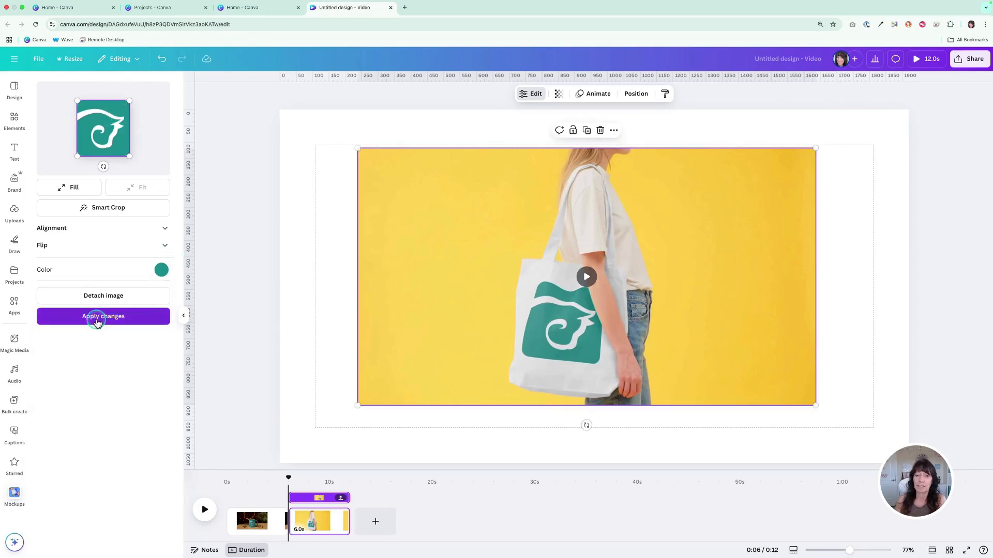
{"action": "left_click", "coordinate": [137, 320]}
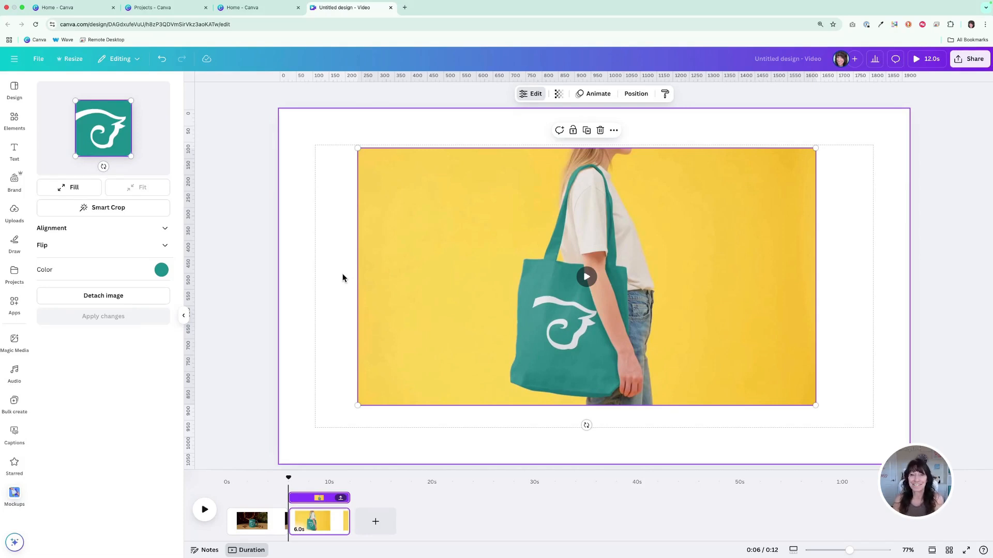
{"action": "left_click", "coordinate": [305, 168]}
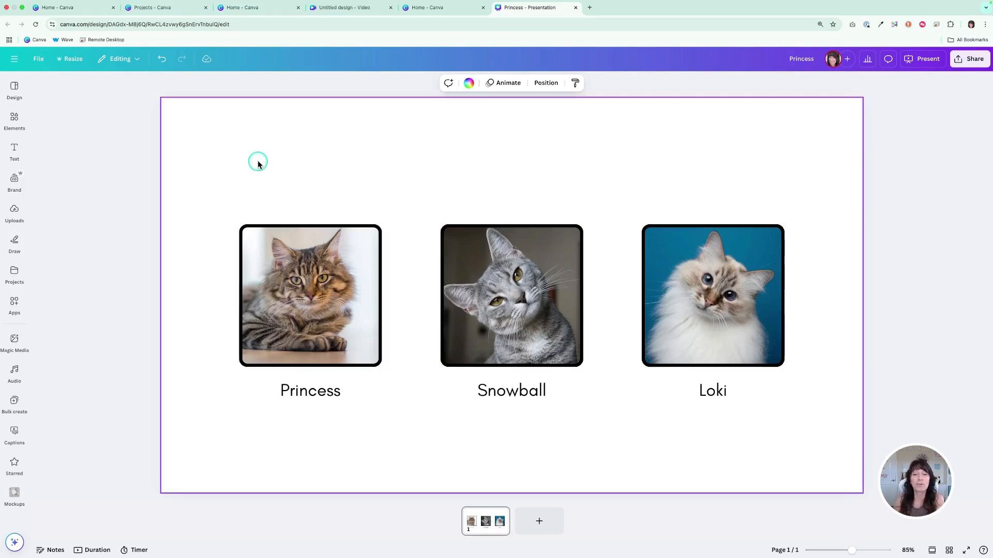
{"action": "mouse_move", "coordinate": [713, 300]}
{"action": "left_mouse_down"}
{"action": "mouse_move", "coordinate": [639, 255]}
{"action": "mouse_move", "coordinate": [521, 252]}
{"action": "mouse_move", "coordinate": [513, 296]}
{"action": "mouse_move", "coordinate": [720, 303]}
{"action": "left_mouse_up"}
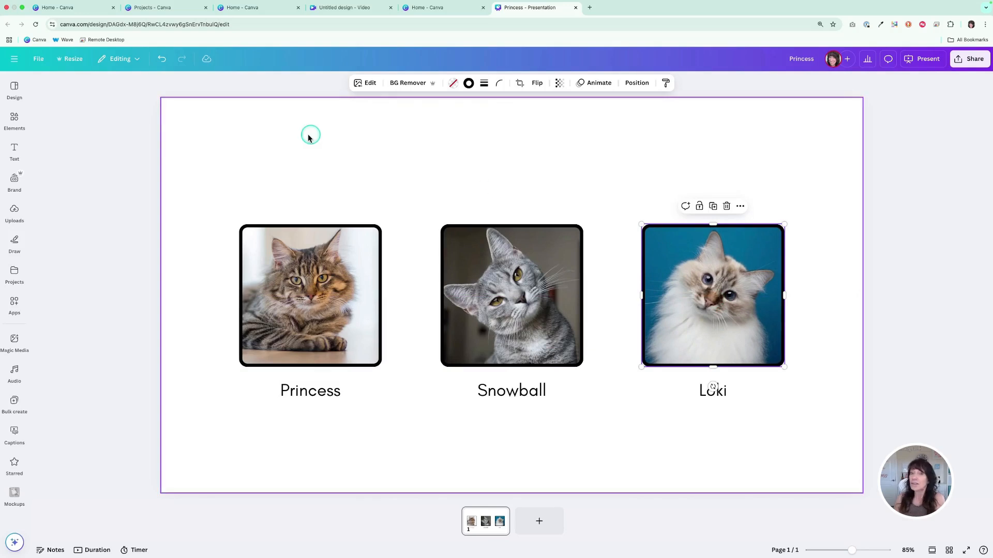
{"action": "left_click", "coordinate": [281, 138]}
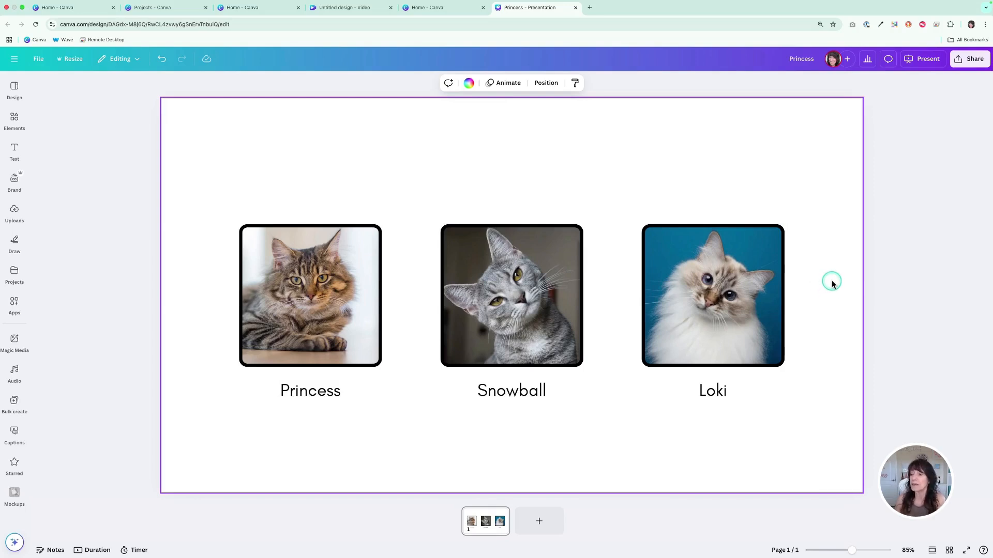
Select the three framed cat photos together and swap the photo above "Snowball" with the one above "Loki"
{"action": "left_click_drag", "start_coordinate": [832, 281], "coordinate": [173, 249]}
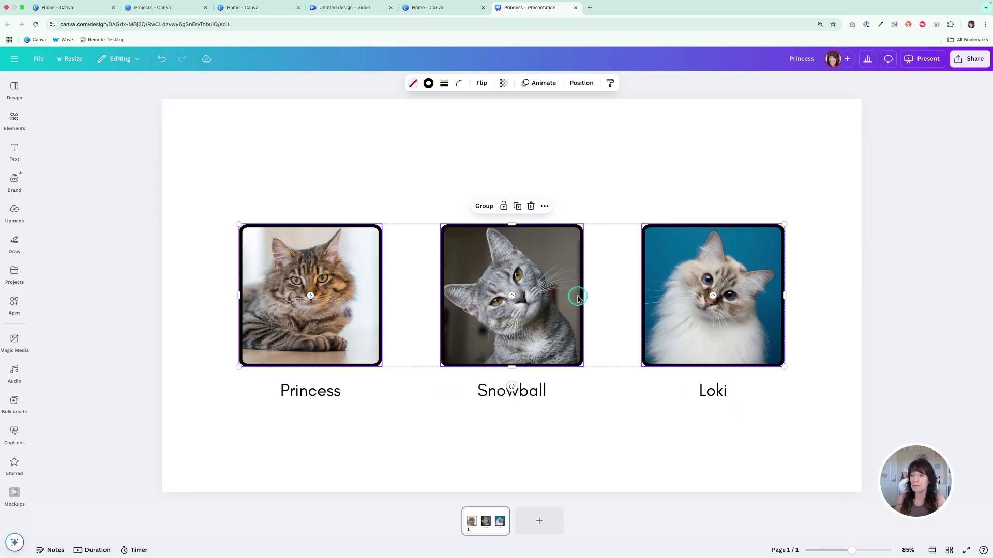
{"action": "left_click_drag", "start_coordinate": [511, 295], "coordinate": [676, 296]}
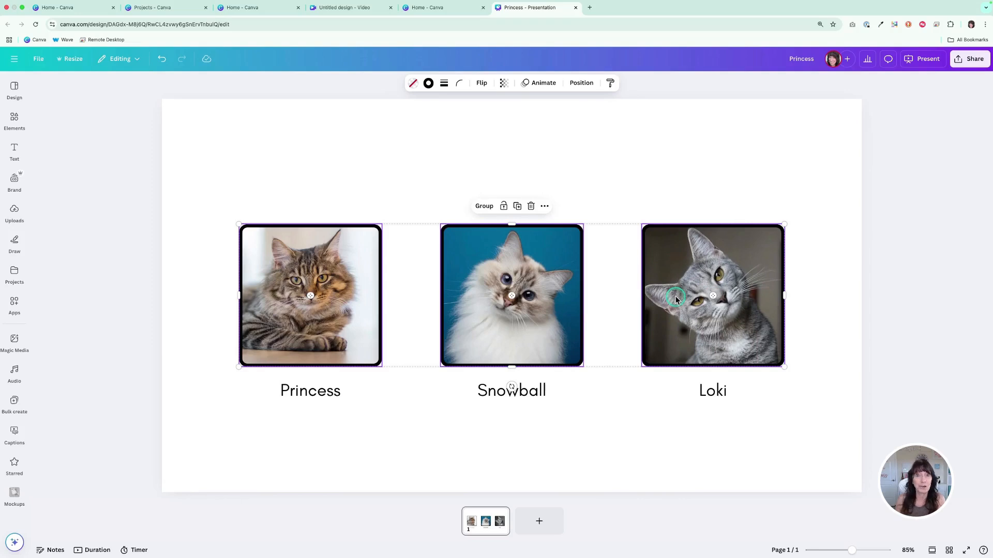
Swap the photos above "Princess" and "Snowball" with each other, and swap them back
{"action": "left_click_drag", "start_coordinate": [498, 298], "coordinate": [350, 302]}
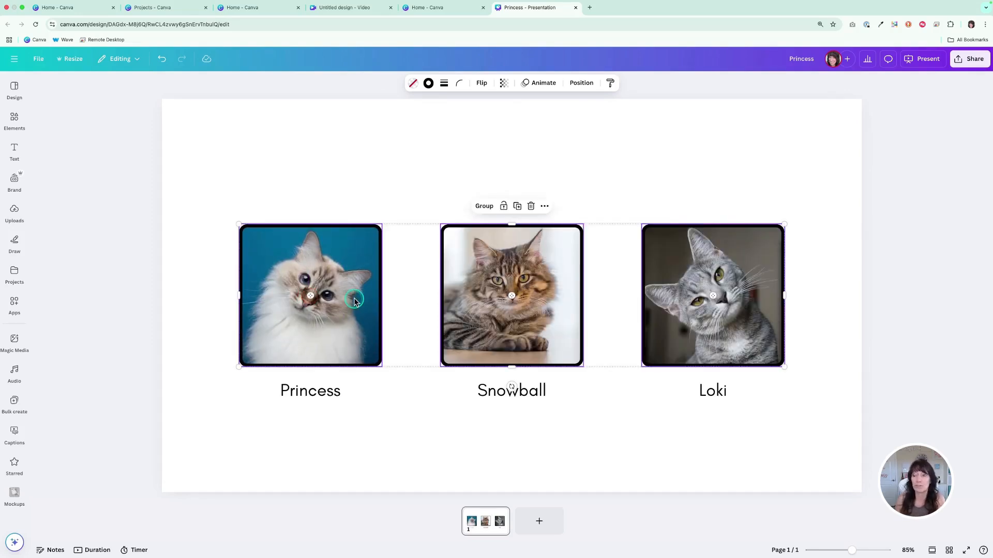
{"action": "left_click_drag", "start_coordinate": [512, 299], "coordinate": [348, 300]}
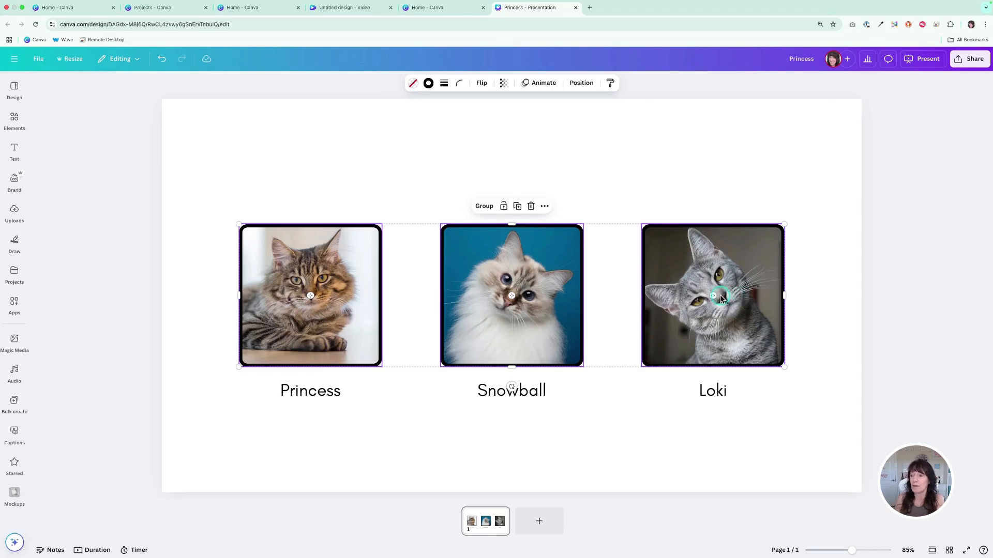
Swap the photos above "Loki" and "Snowball" with each other, and swap them back
{"action": "left_click_drag", "start_coordinate": [714, 297], "coordinate": [595, 299]}
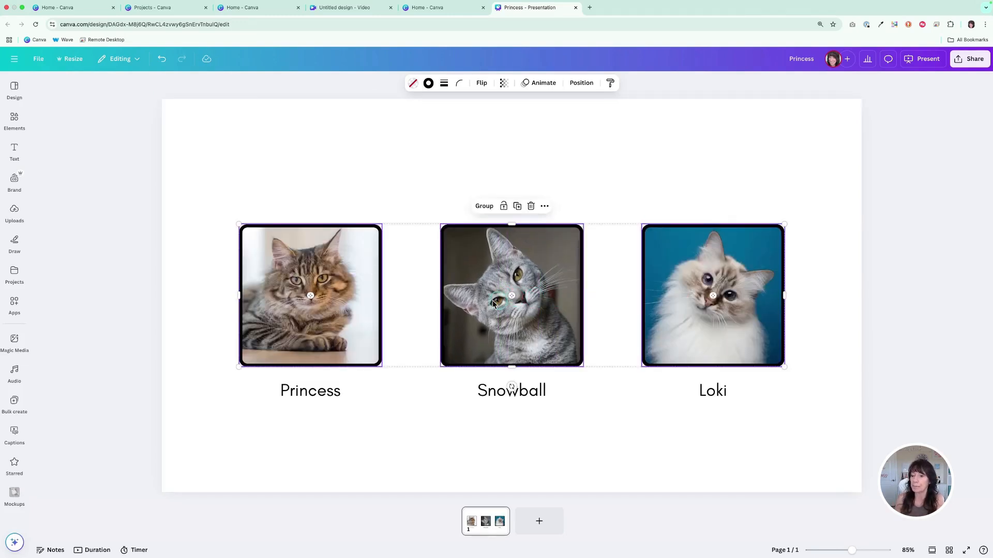
{"action": "left_click_drag", "start_coordinate": [513, 294], "coordinate": [725, 299]}
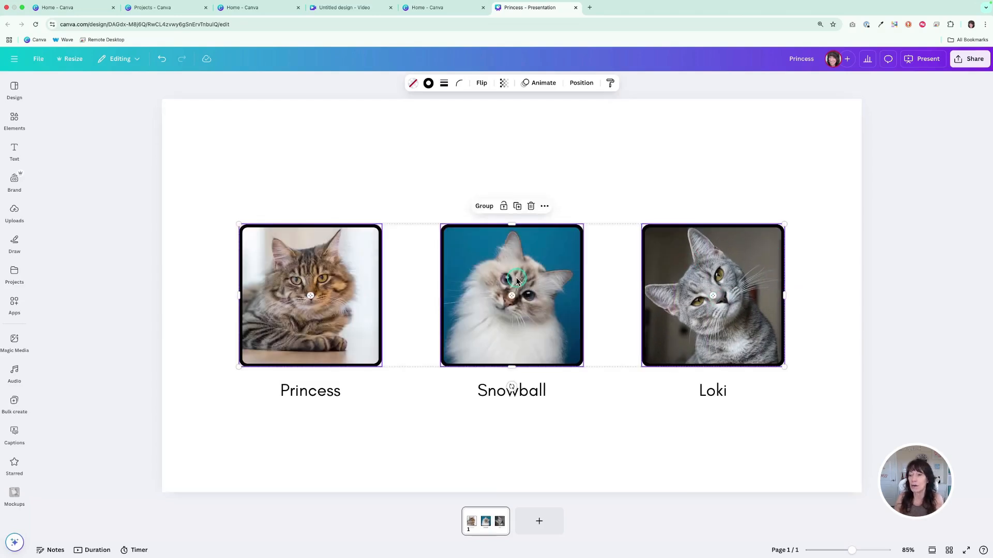
{"action": "left_click_drag", "start_coordinate": [512, 296], "coordinate": [511, 298]}
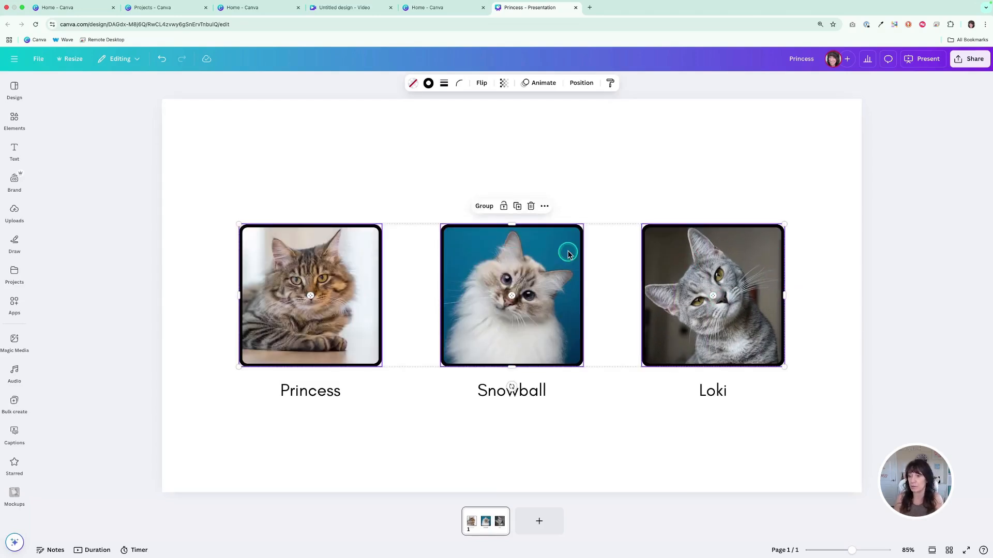
Move the three selected photo frames together slightly up the page, and deselect them
{"action": "mouse_move", "coordinate": [564, 245]}
{"action": "left_mouse_down"}
{"action": "mouse_move", "coordinate": [629, 216]}
{"action": "mouse_move", "coordinate": [564, 167]}
{"action": "mouse_move", "coordinate": [587, 219]}
{"action": "mouse_move", "coordinate": [596, 164]}
{"action": "mouse_move", "coordinate": [561, 211]}
{"action": "mouse_move", "coordinate": [571, 235]}
{"action": "left_mouse_up"}
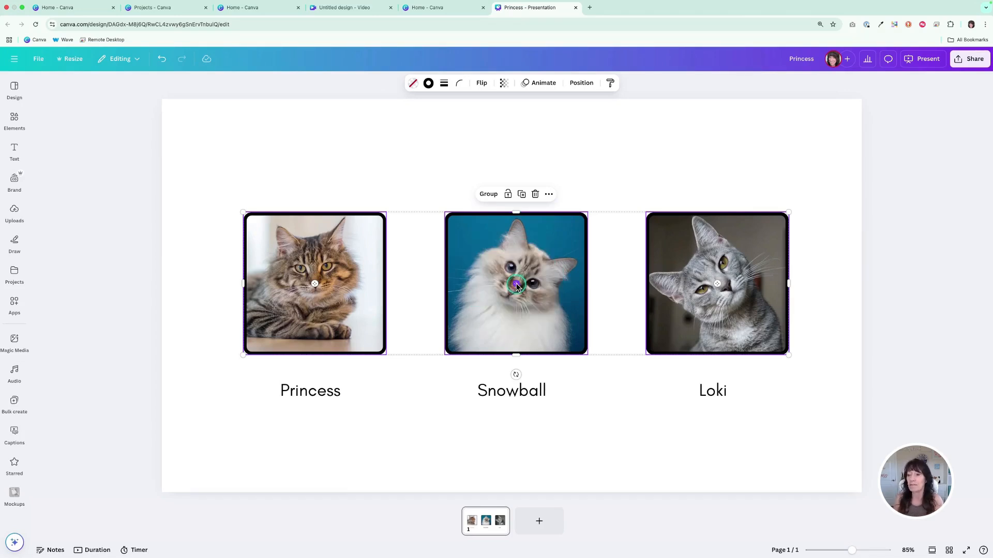
{"action": "mouse_move", "coordinate": [517, 286]}
{"action": "left_mouse_down"}
{"action": "mouse_move", "coordinate": [679, 287]}
{"action": "mouse_move", "coordinate": [522, 282]}
{"action": "left_mouse_up"}
{"action": "left_click", "coordinate": [500, 138]}
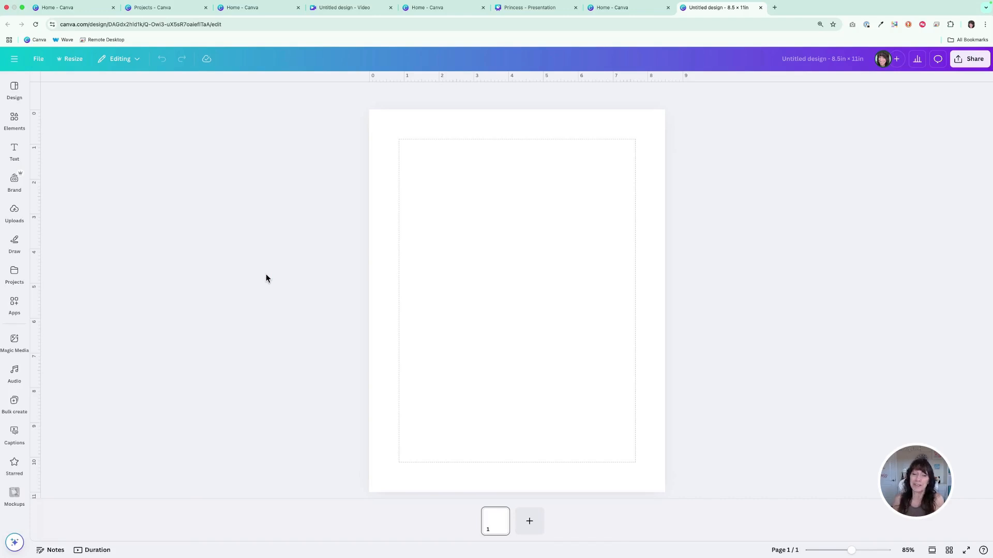
Open Magic Media and examine the layout and style options for generated images and the options for generated videos
{"action": "left_click", "coordinate": [15, 341]}
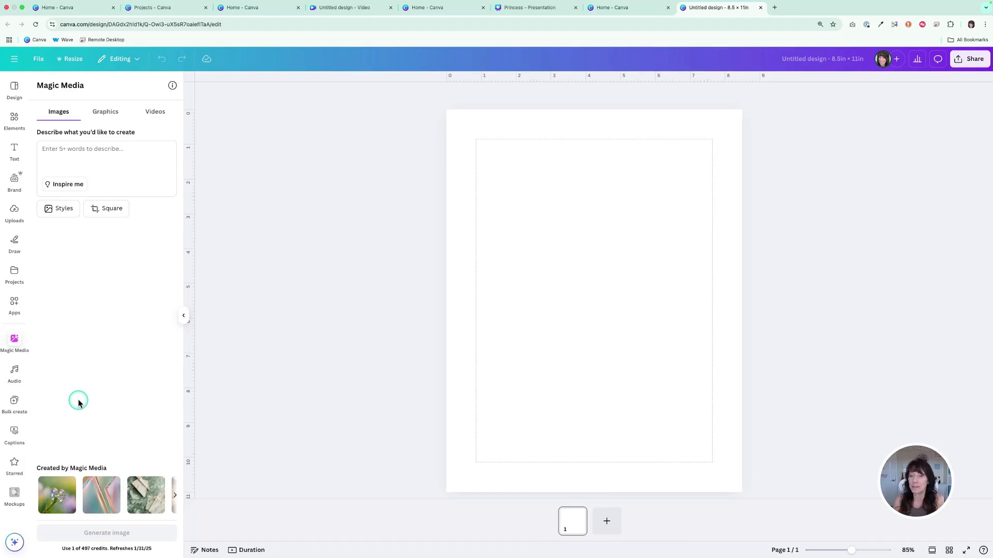
{"action": "left_click", "coordinate": [106, 208]}
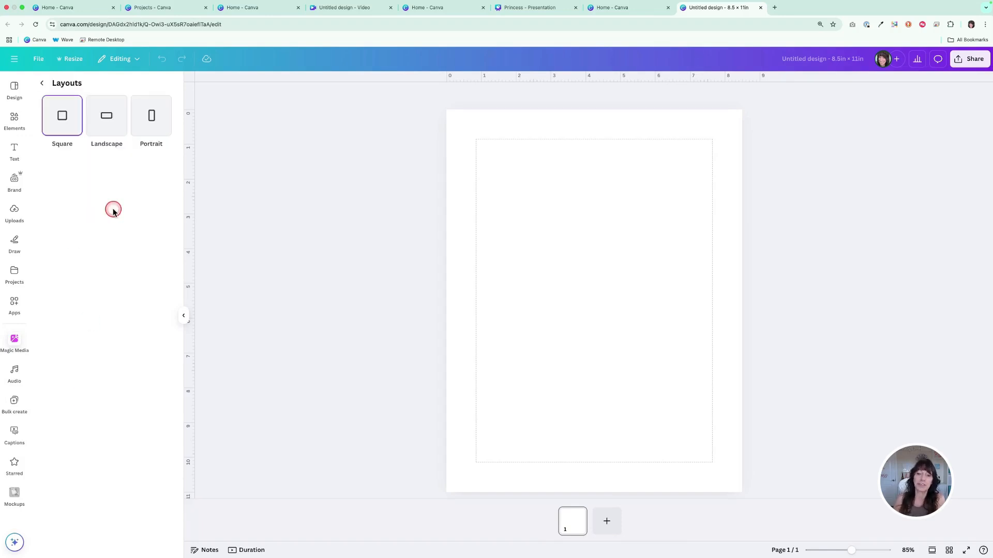
{"action": "left_click", "coordinate": [42, 83]}
{"action": "left_click", "coordinate": [78, 207]}
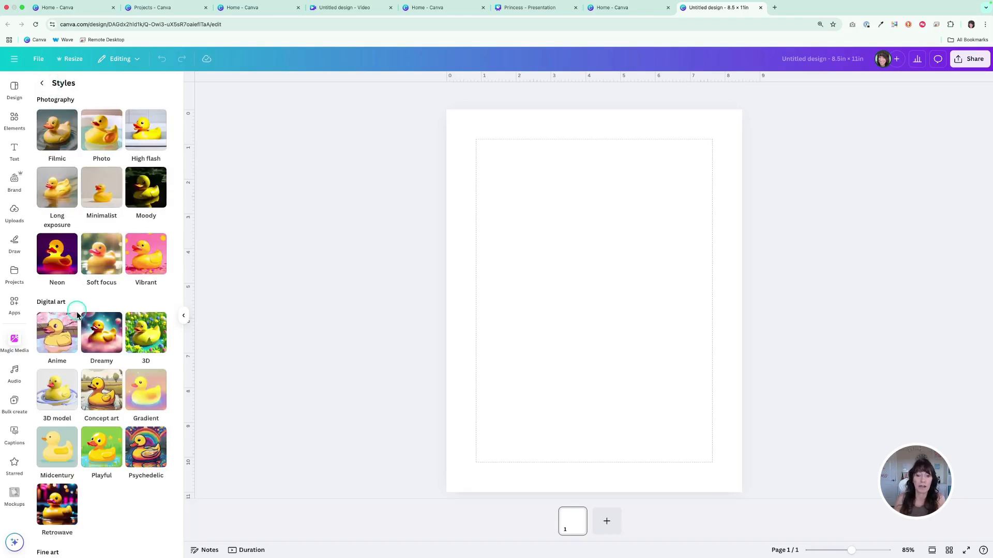
{"action": "left_click", "coordinate": [38, 88]}
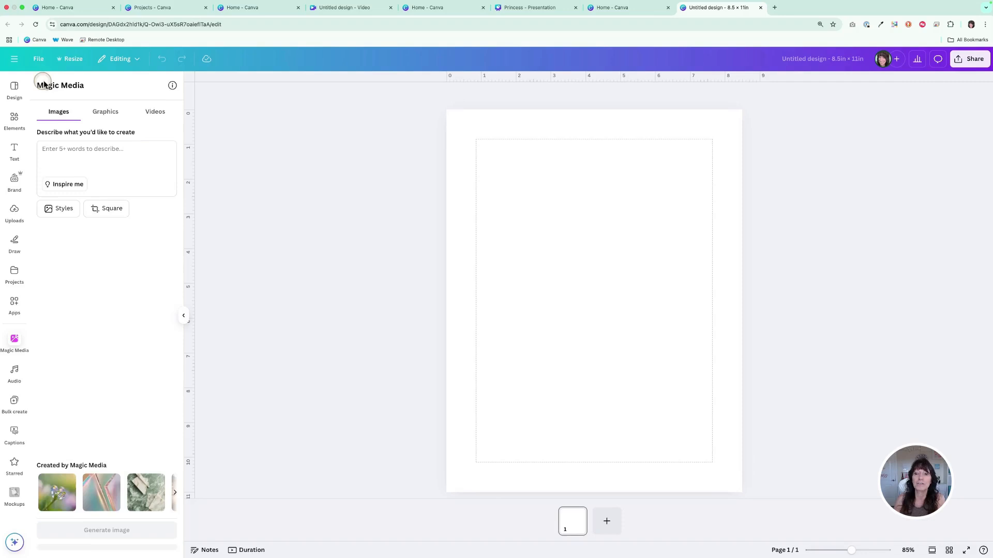
{"action": "left_click", "coordinate": [158, 114]}
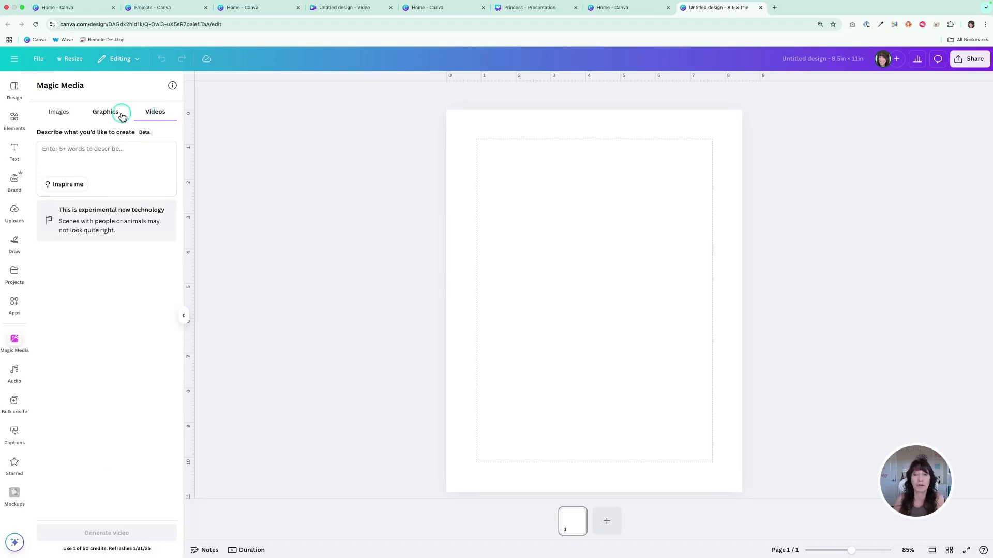
Set Magic Media to generate graphics and choose the Monoline style
{"action": "left_click", "coordinate": [95, 115]}
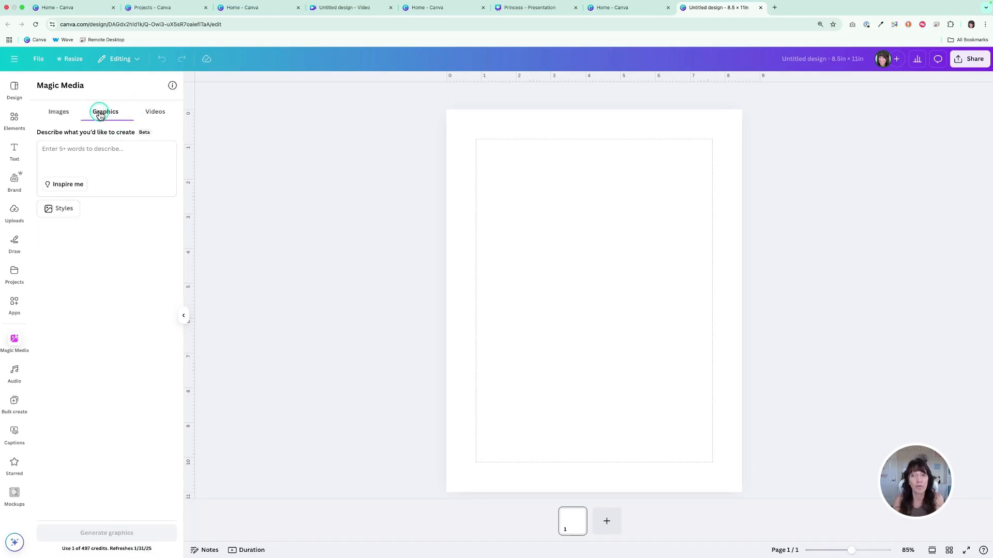
{"action": "left_click", "coordinate": [57, 210]}
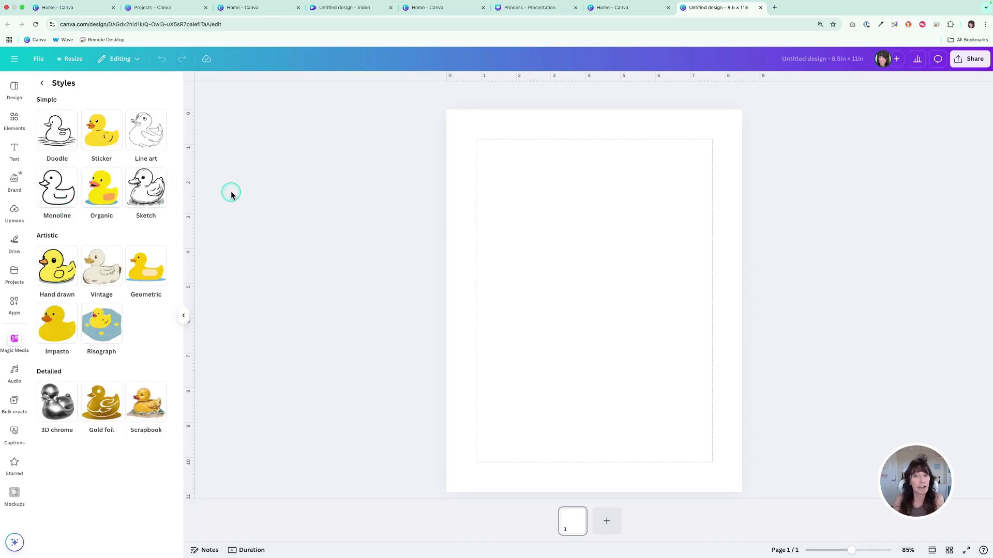
{"action": "left_click", "coordinate": [109, 137]}
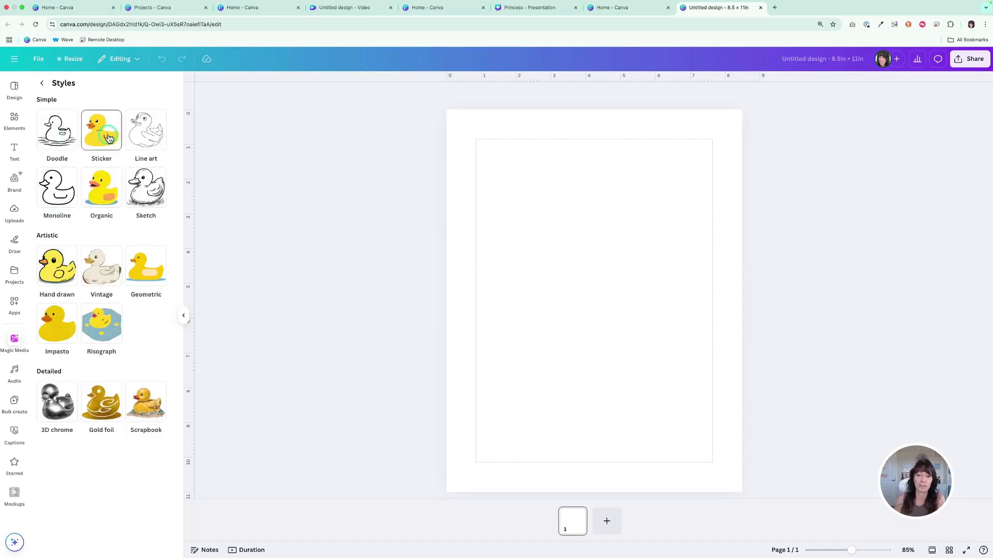
{"action": "left_click", "coordinate": [56, 272]}
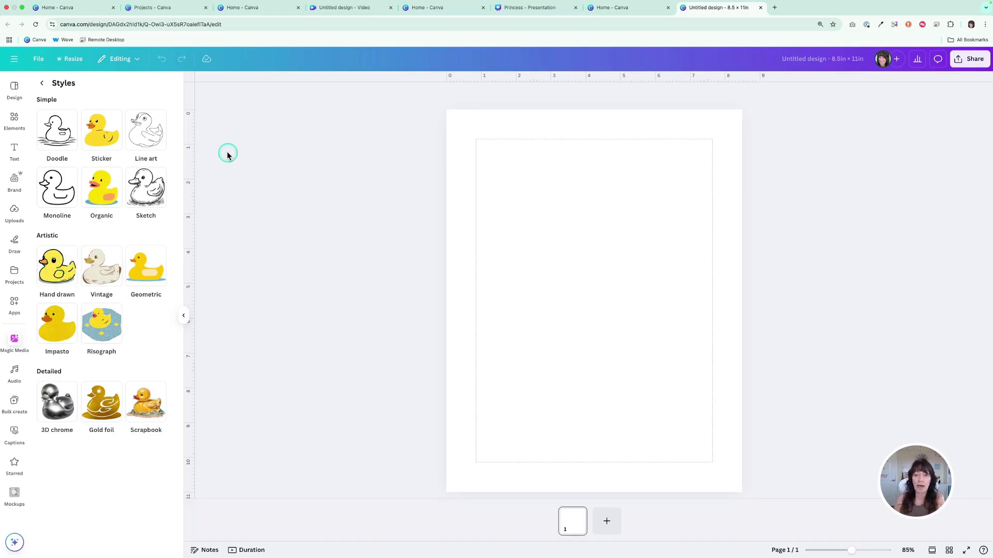
{"action": "left_click", "coordinate": [61, 191]}
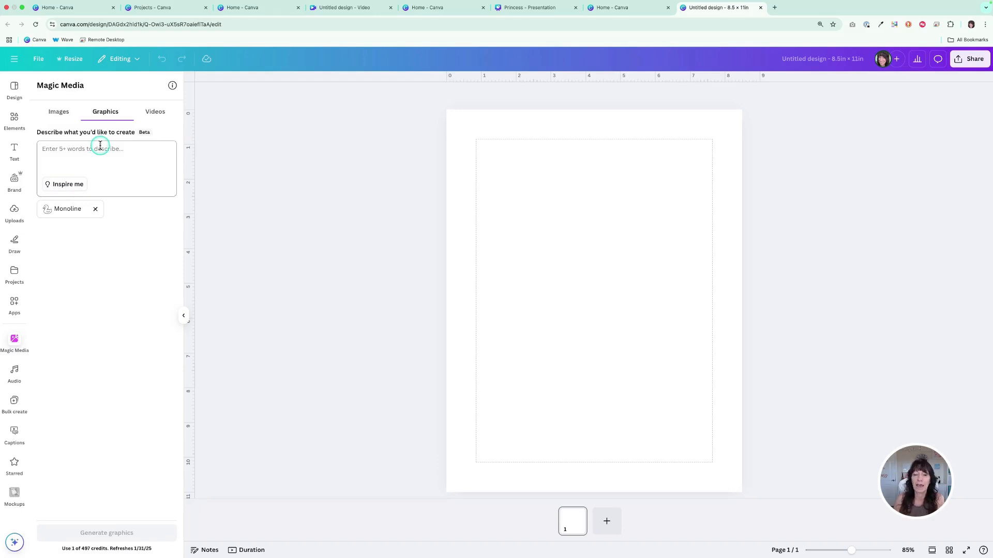
Generate graphics from the prompt "A cute cat sitting on a box with flowers around"
{"action": "left_click", "coordinate": [101, 150]}
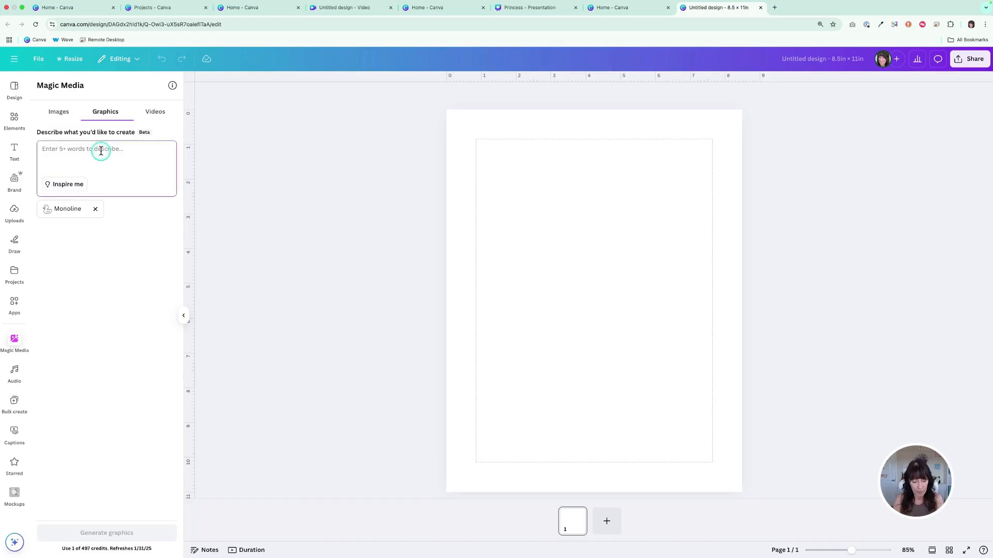
{"action": "type", "text": "A cute cat"}
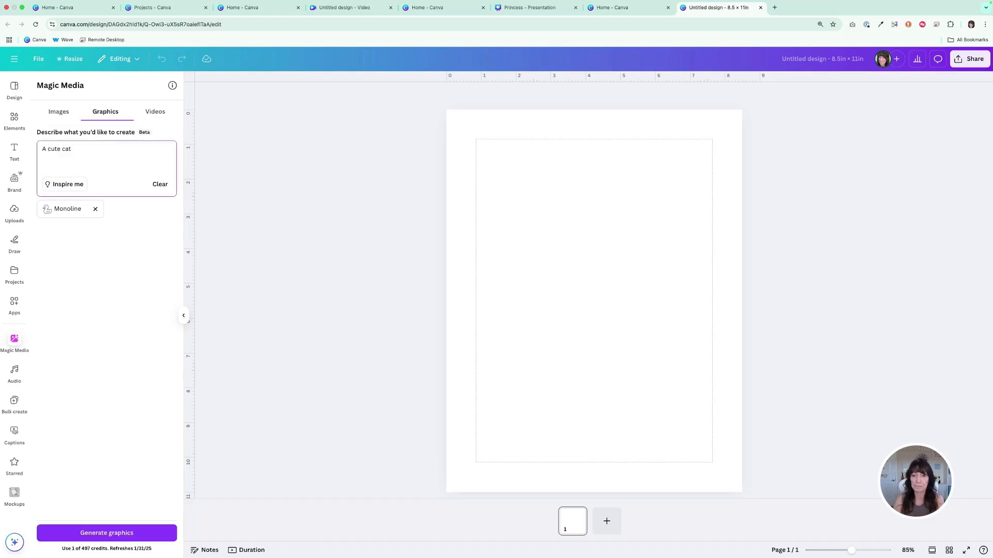
{"action": "type", "text": " sintting"}
{"action": "key", "text": "BackSpace"}
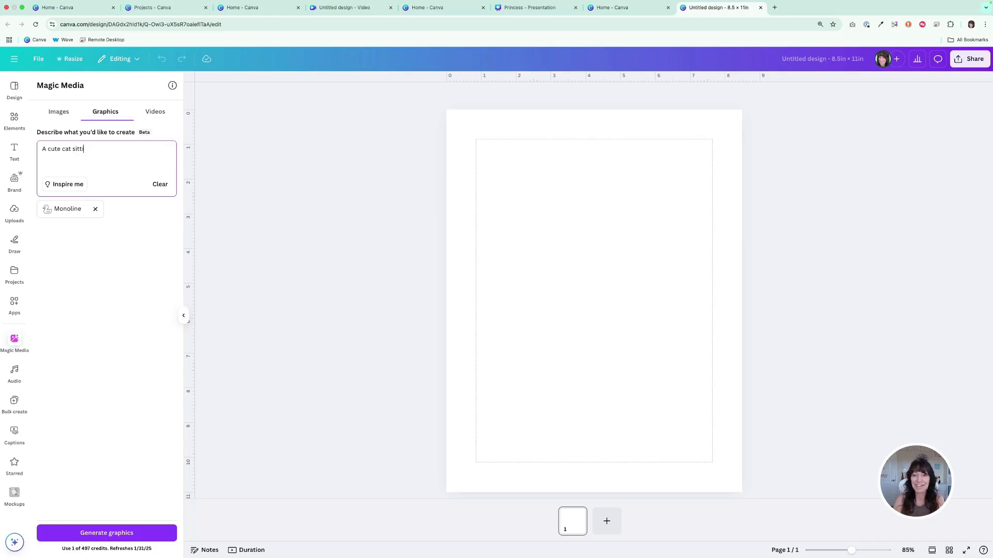
{"action": "type", "text": "g"}
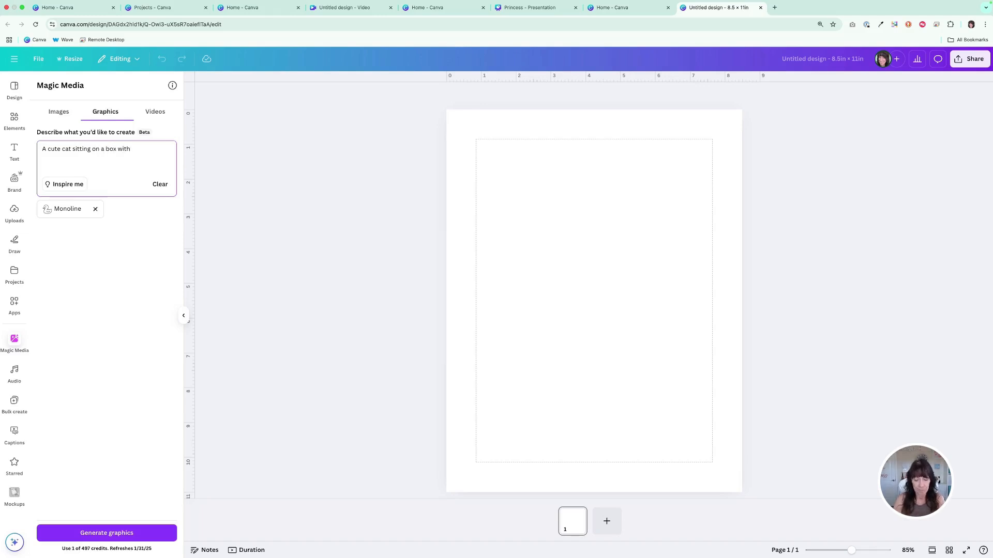
{"action": "type", "text": "on a box with flowers aournd"}
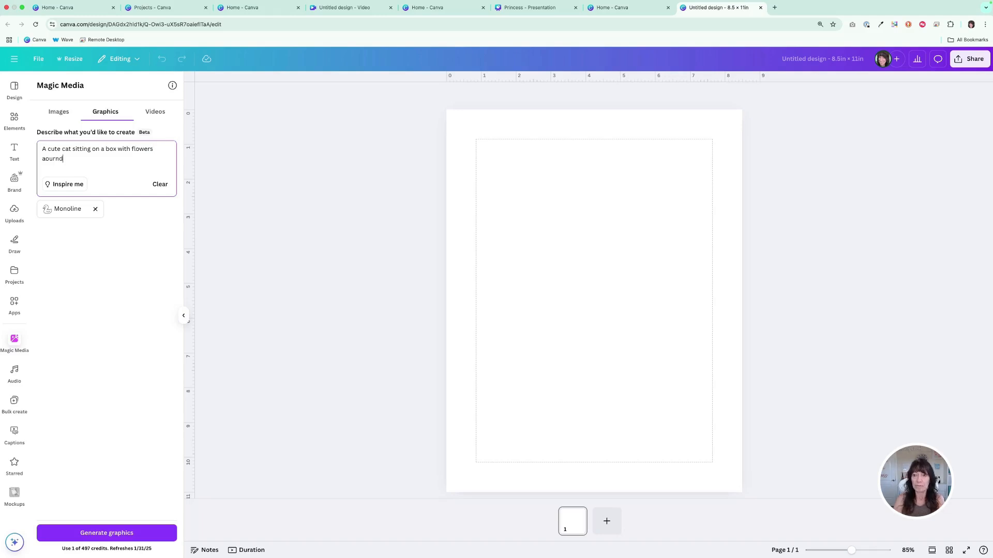
{"action": "key", "text": "BackSpace"}
{"action": "key", "text": "BackSpace"}
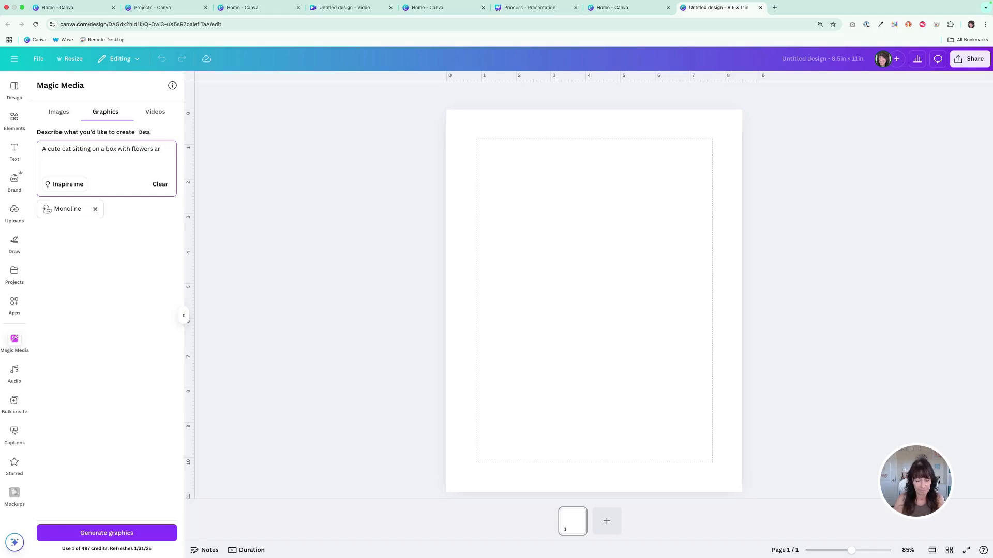
{"action": "type", "text": "ound"}
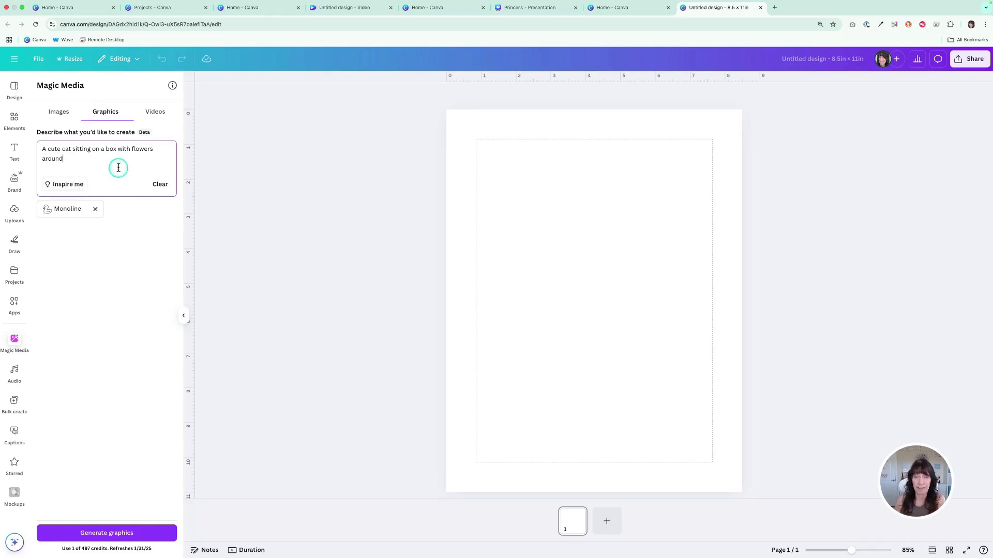
{"action": "left_click", "coordinate": [145, 537]}
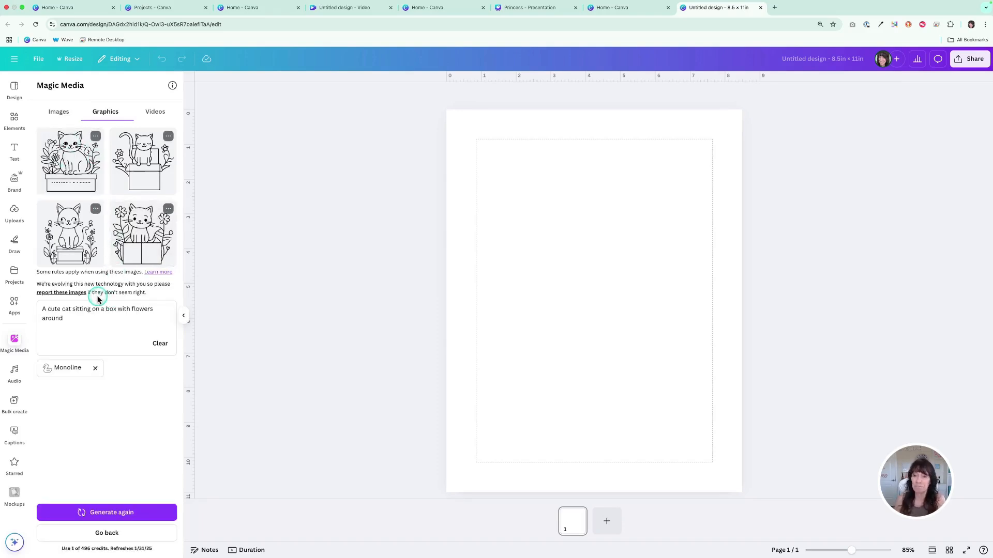
Place the first generated cat on page 1 and the third on a new page 2, enlarging each to about 7.5 in wide
{"action": "left_click", "coordinate": [73, 163]}
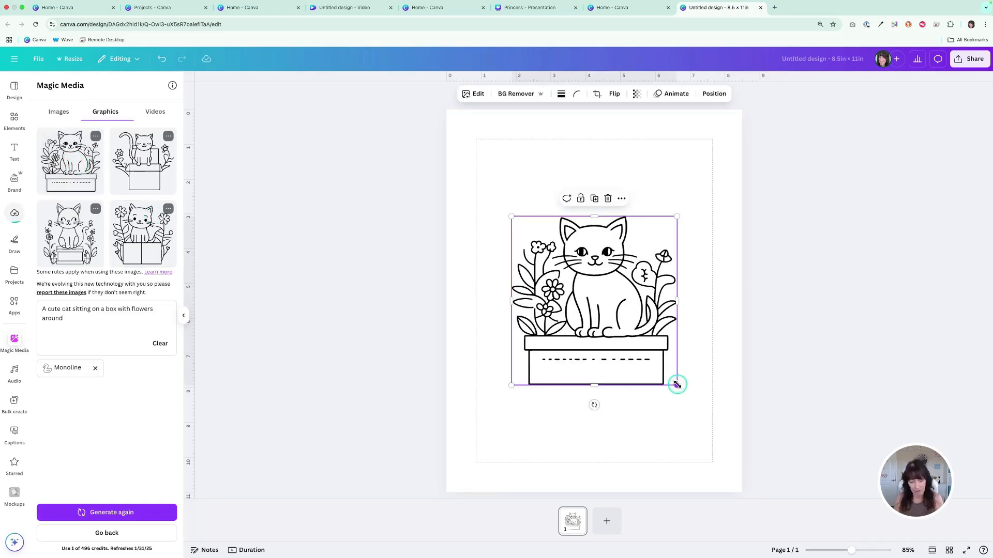
{"action": "left_click_drag", "start_coordinate": [677, 385], "coordinate": [705, 460]}
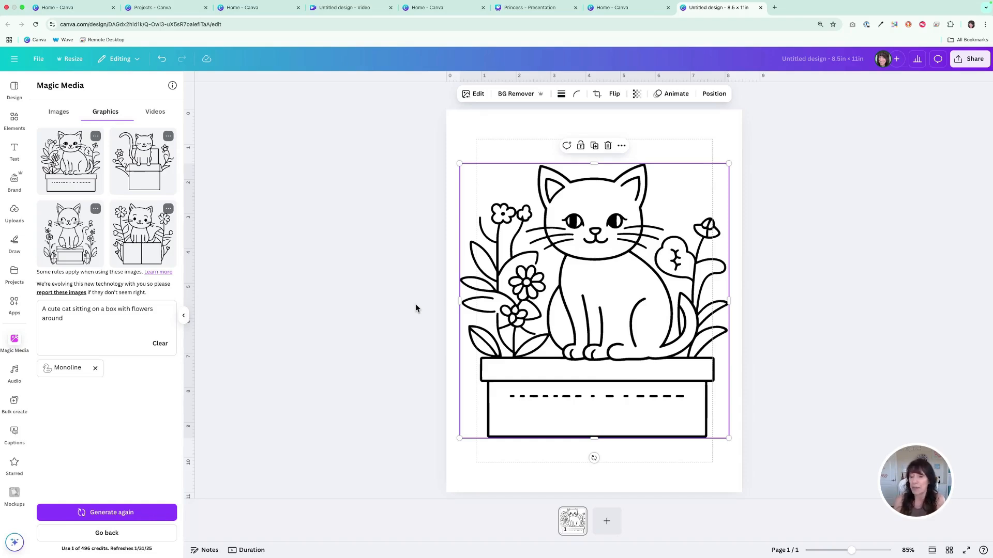
{"action": "left_click", "coordinate": [606, 522]}
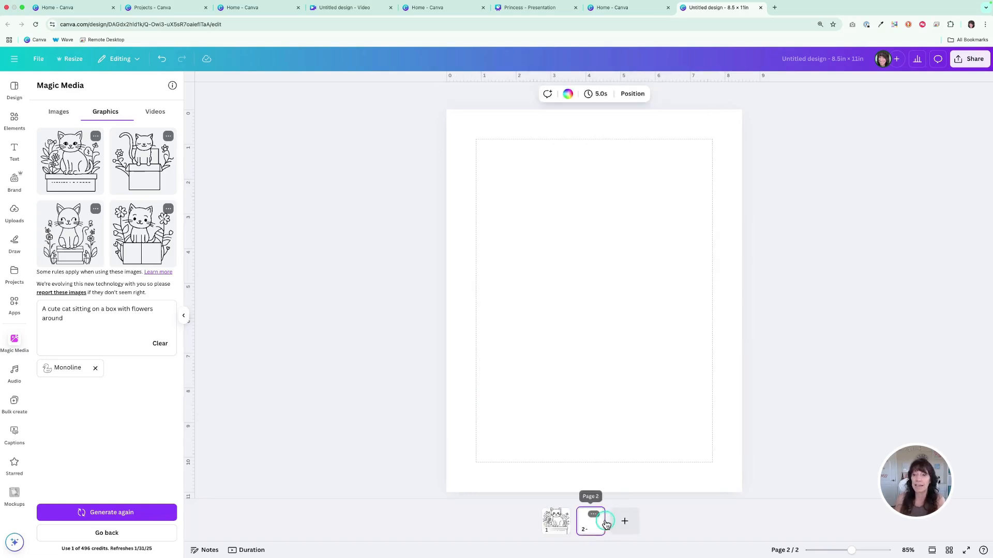
{"action": "left_click", "coordinate": [81, 250]}
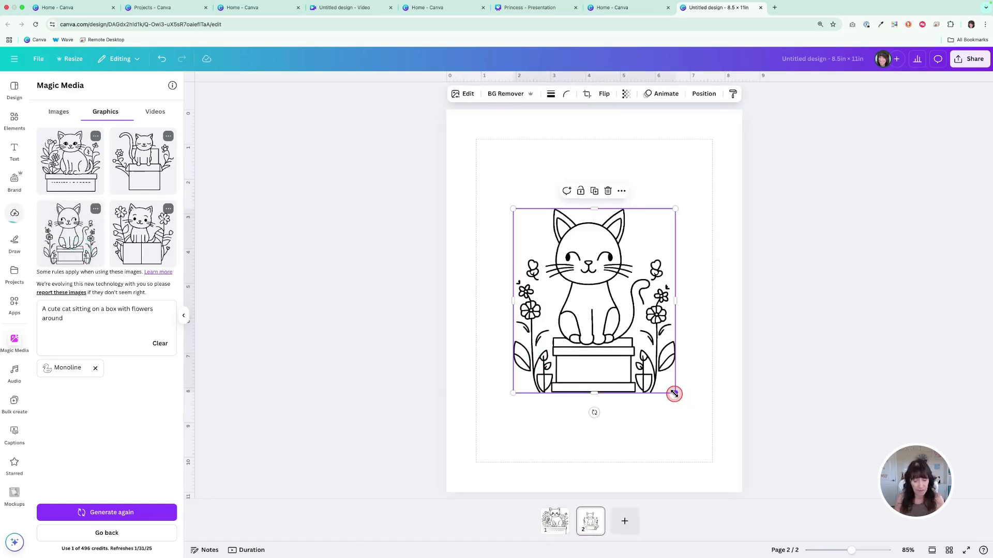
{"action": "left_click_drag", "start_coordinate": [674, 394], "coordinate": [722, 450]}
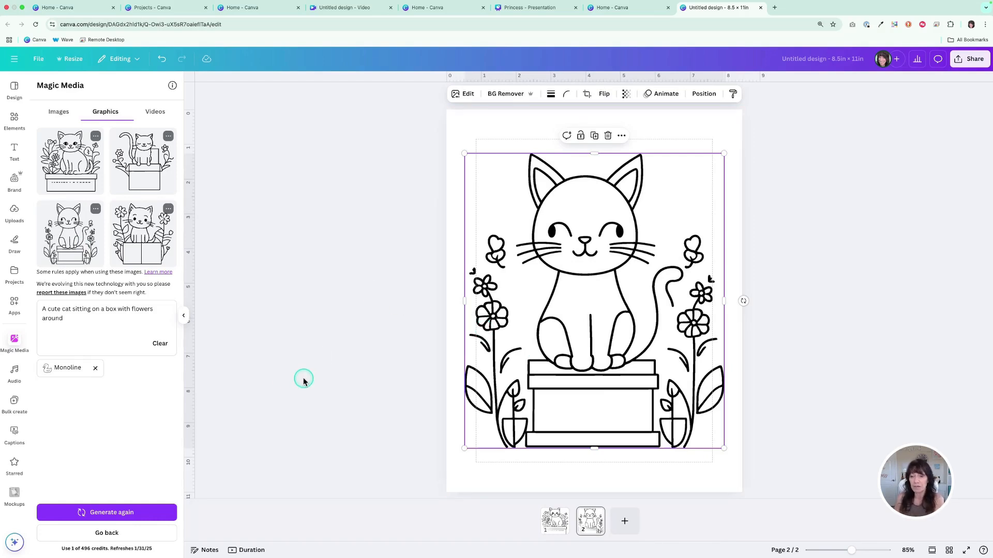
Add a third page and start a new Magic Media graphic in the Sticker style
{"action": "left_click", "coordinate": [130, 533]}
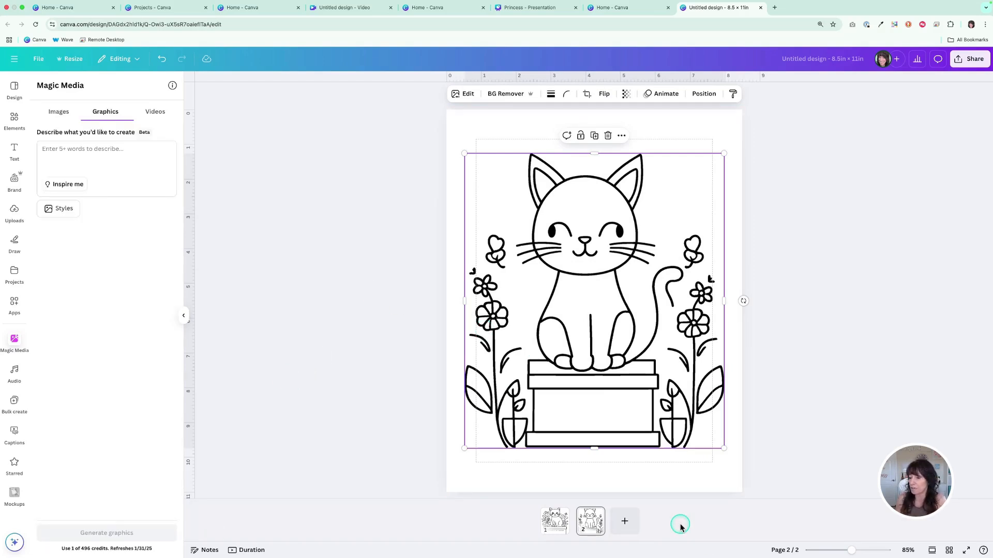
{"action": "left_click", "coordinate": [624, 521]}
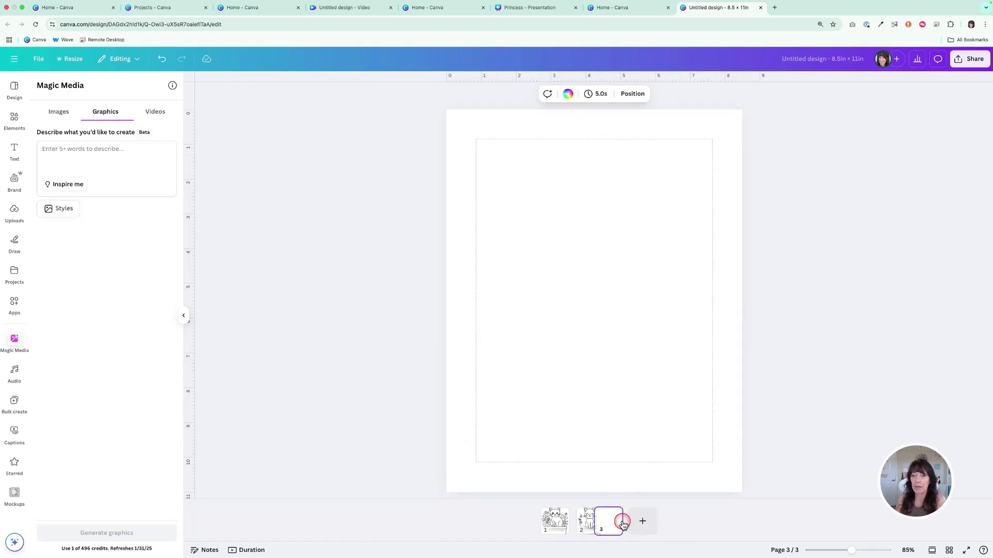
{"action": "left_click", "coordinate": [69, 210]}
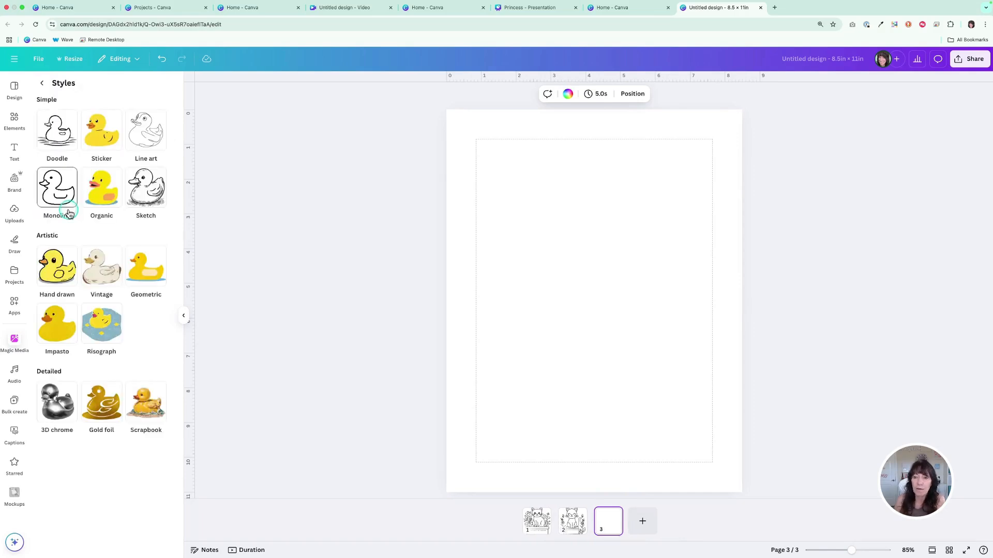
{"action": "left_click", "coordinate": [99, 127]}
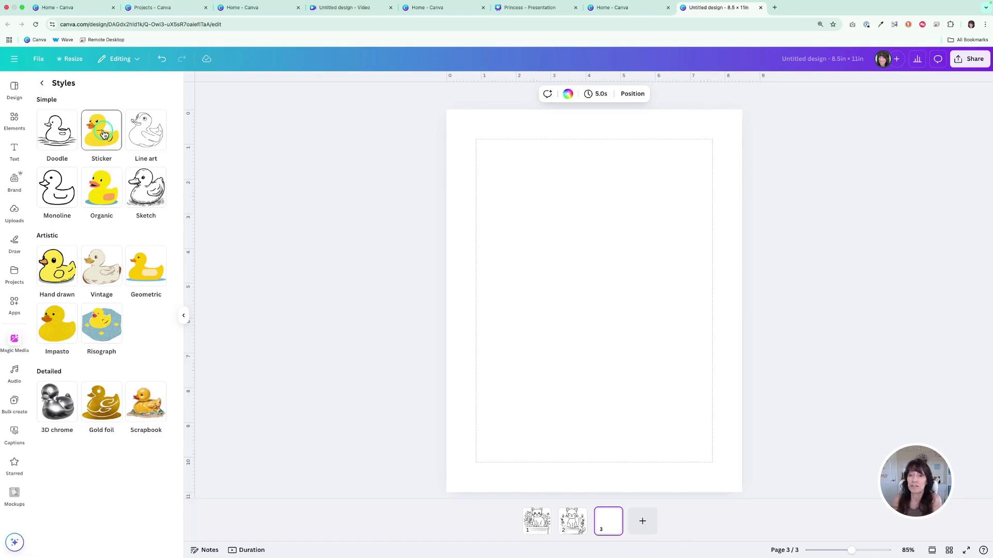
{"action": "left_click", "coordinate": [104, 134]}
Generate Sticker-style graphics from the prompt "A cute cat sitting in a basket"
{"action": "left_click", "coordinate": [94, 154]}
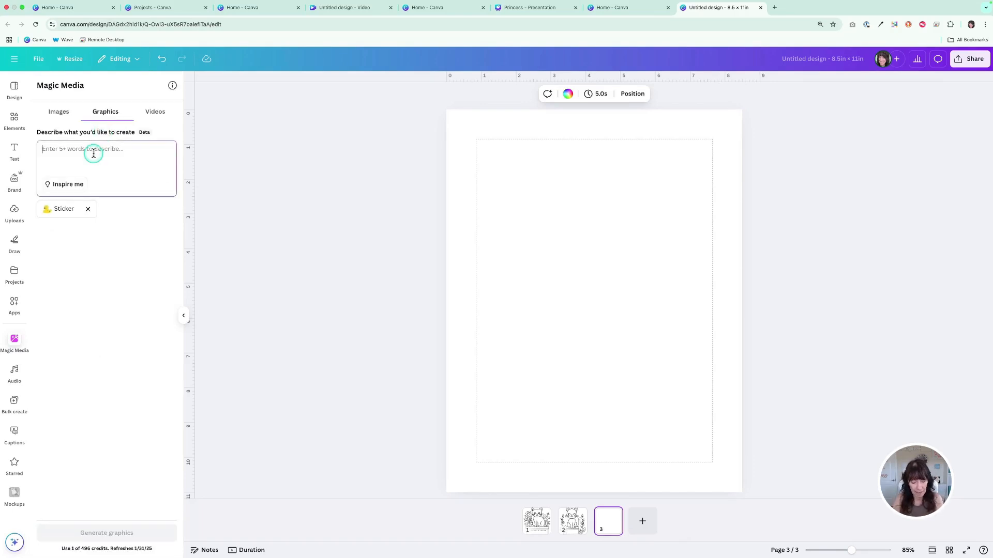
{"action": "type", "text": "A cute cat sittin"}
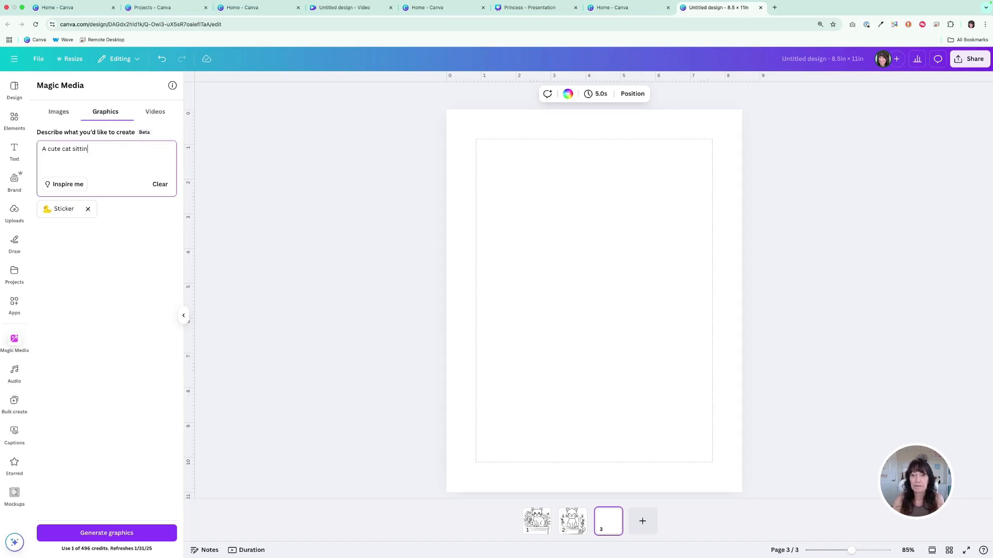
{"action": "type", "text": "g in a basket"}
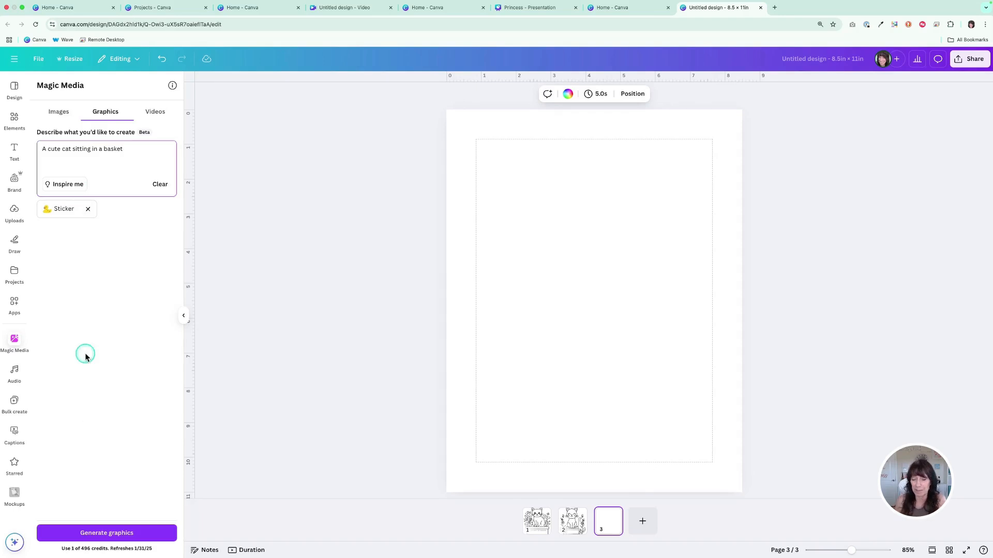
{"action": "left_click", "coordinate": [130, 534]}
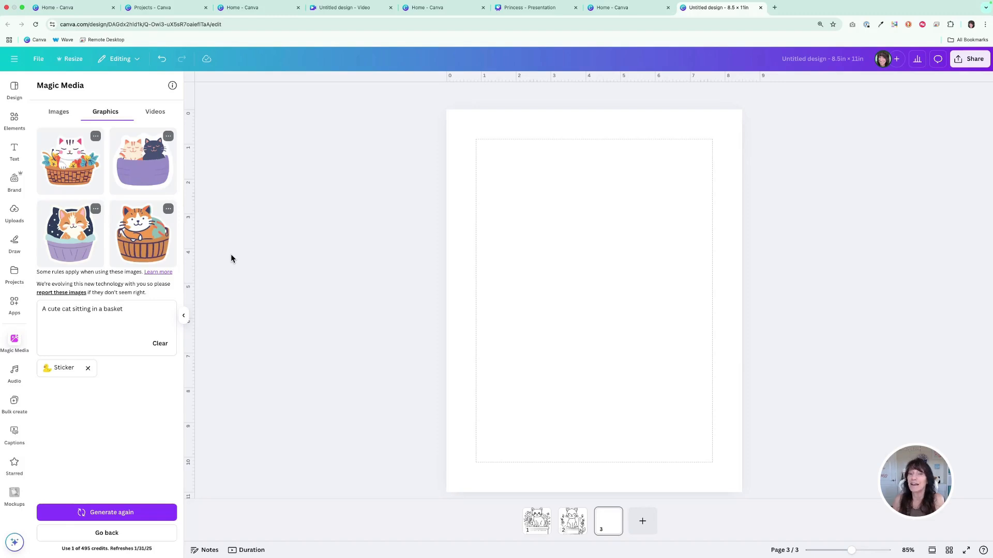
Add all four generated basket cat stickers to page 3
{"action": "left_click", "coordinate": [67, 173]}
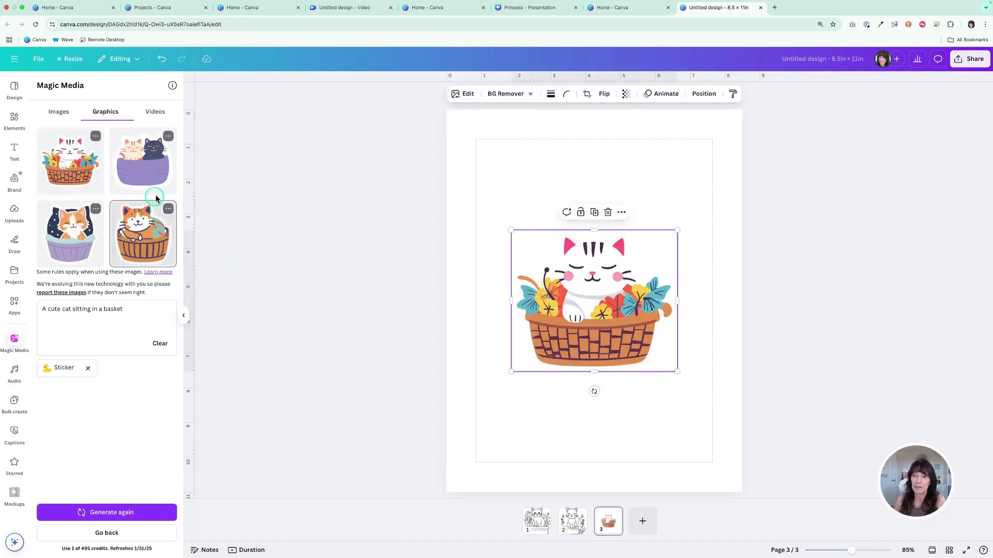
{"action": "left_click", "coordinate": [141, 169]}
{"action": "left_click", "coordinate": [72, 235]}
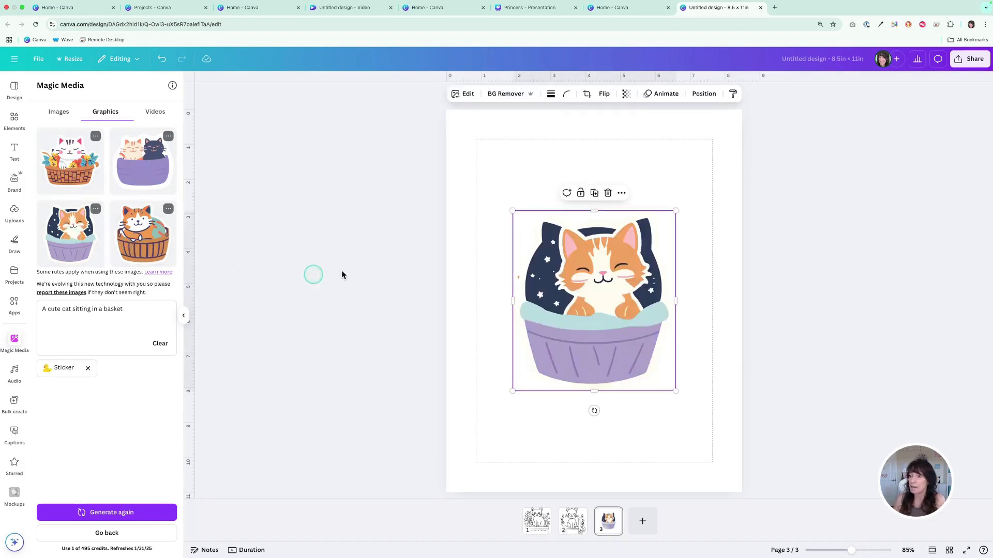
Shrink the four cat stickers together to about 2.6 in wide and spread them into a two-by-two arrangement on the page
{"action": "left_click_drag", "start_coordinate": [401, 241], "coordinate": [698, 385]}
{"action": "left_click_drag", "start_coordinate": [682, 393], "coordinate": [623, 297]}
{"action": "left_click", "coordinate": [606, 336]}
{"action": "left_click_drag", "start_coordinate": [586, 265], "coordinate": [660, 208]}
{"action": "left_click_drag", "start_coordinate": [548, 274], "coordinate": [532, 225]}
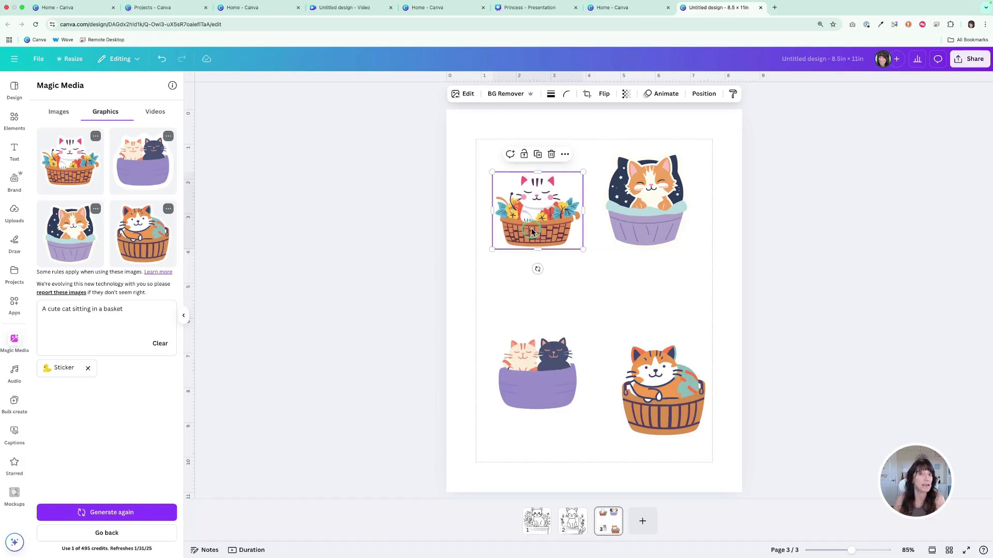
Set page 3's background to a light teal brand color and move the orange cat in the wooden basket up beside the two-cat sticker
{"action": "left_click", "coordinate": [464, 136]}
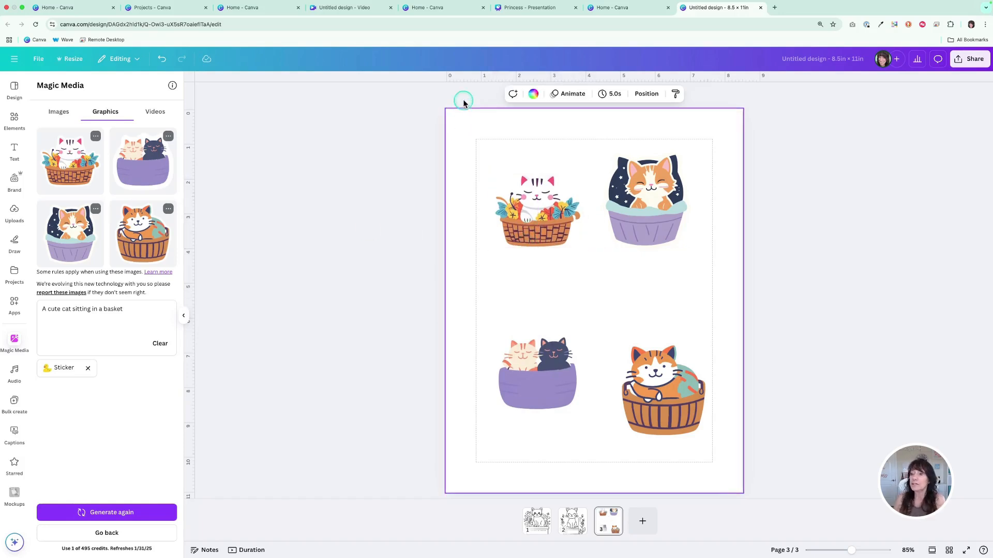
{"action": "left_click", "coordinate": [533, 94]}
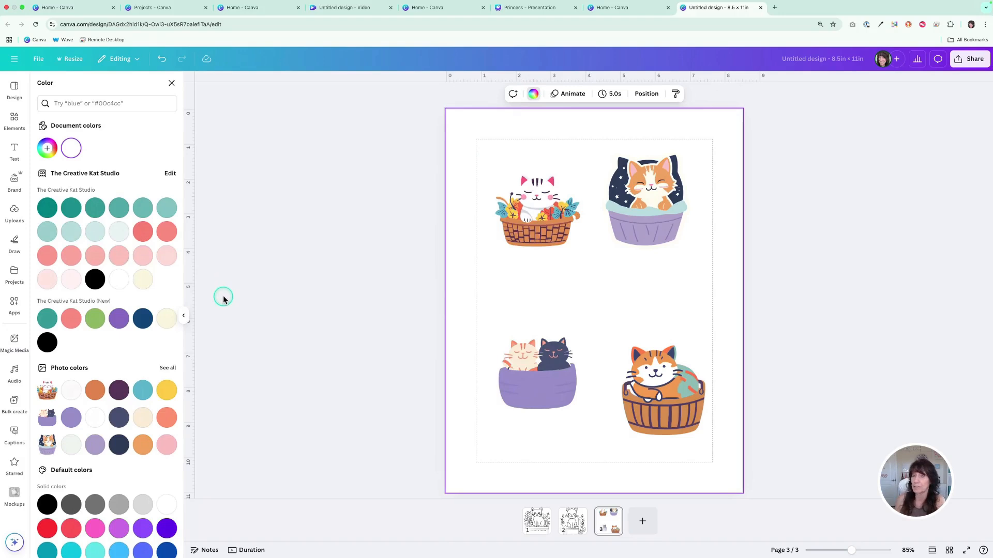
{"action": "left_click", "coordinate": [71, 231]}
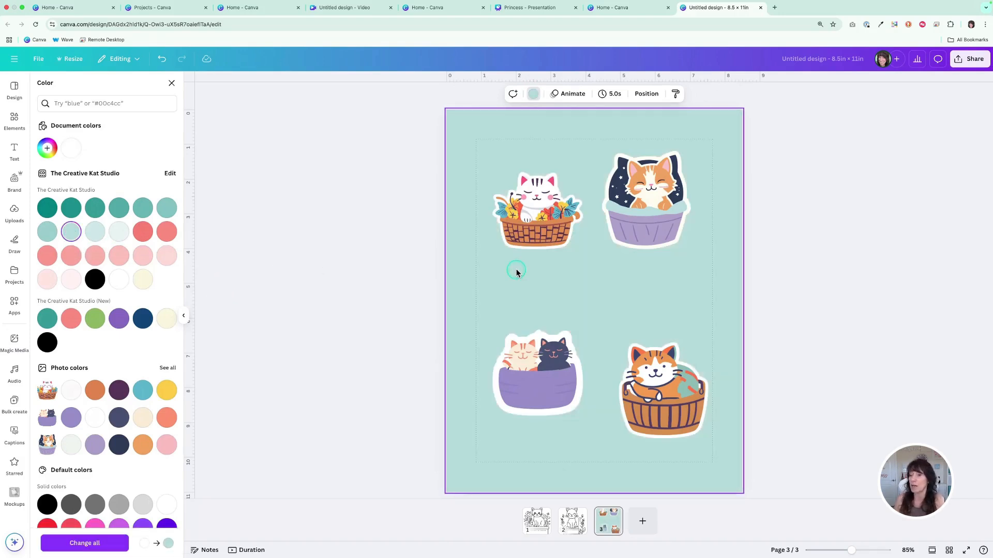
{"action": "left_click_drag", "start_coordinate": [653, 405], "coordinate": [651, 383]}
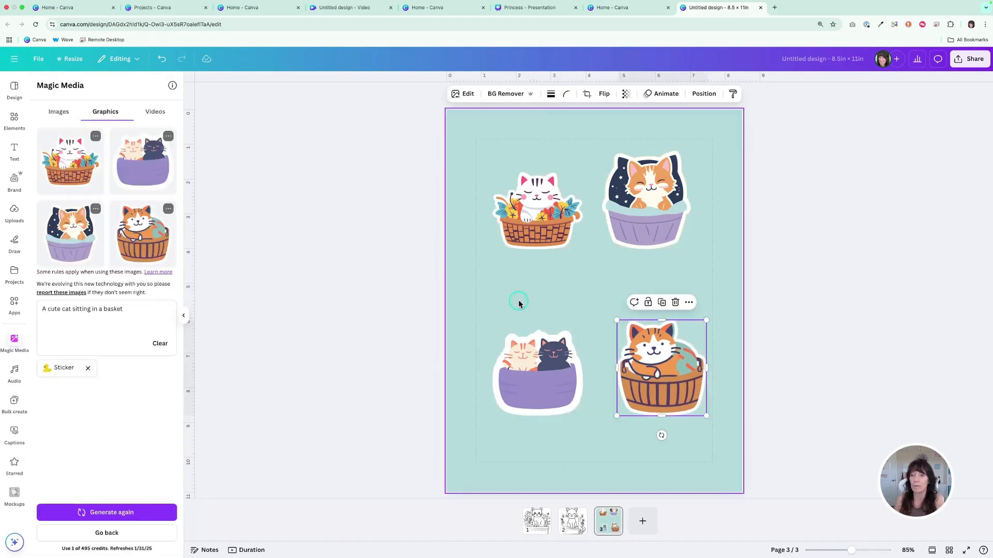
{"action": "left_click", "coordinate": [494, 291]}
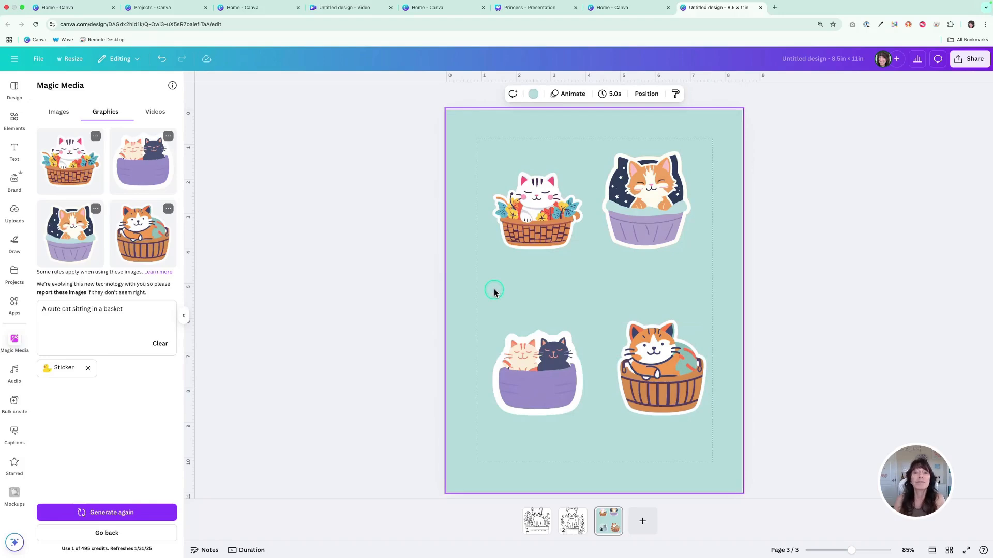